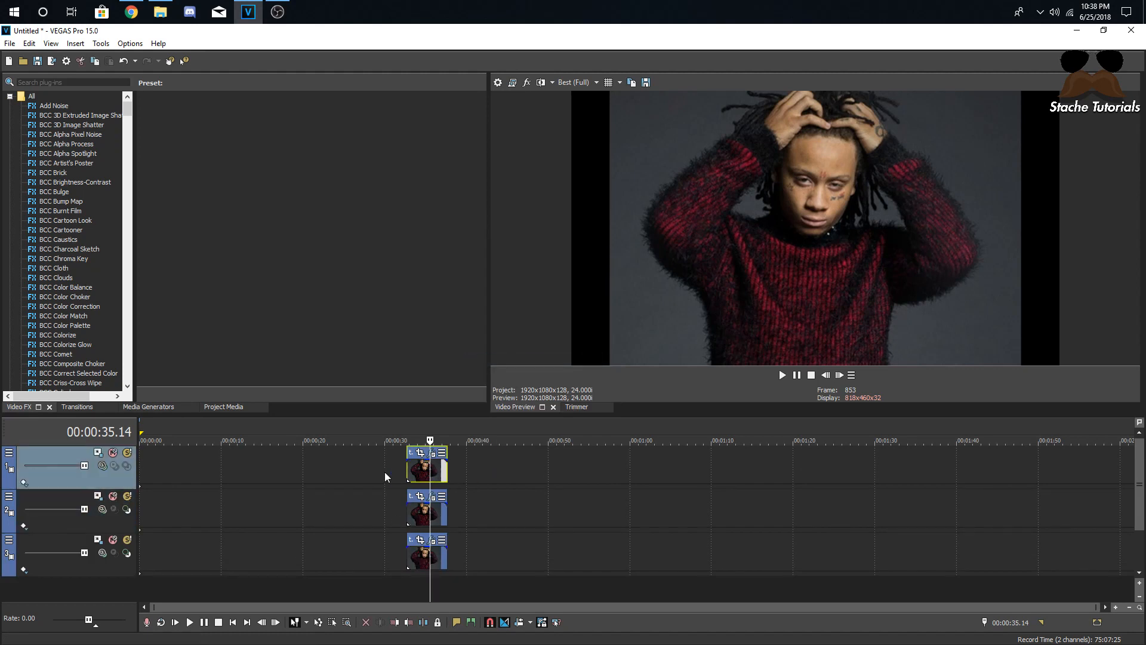
# - Delete the two extra duplicate video tracks so only one track holding the clip is left
pyautogui.click(478, 475)
pyautogui.rightClick(478, 476)
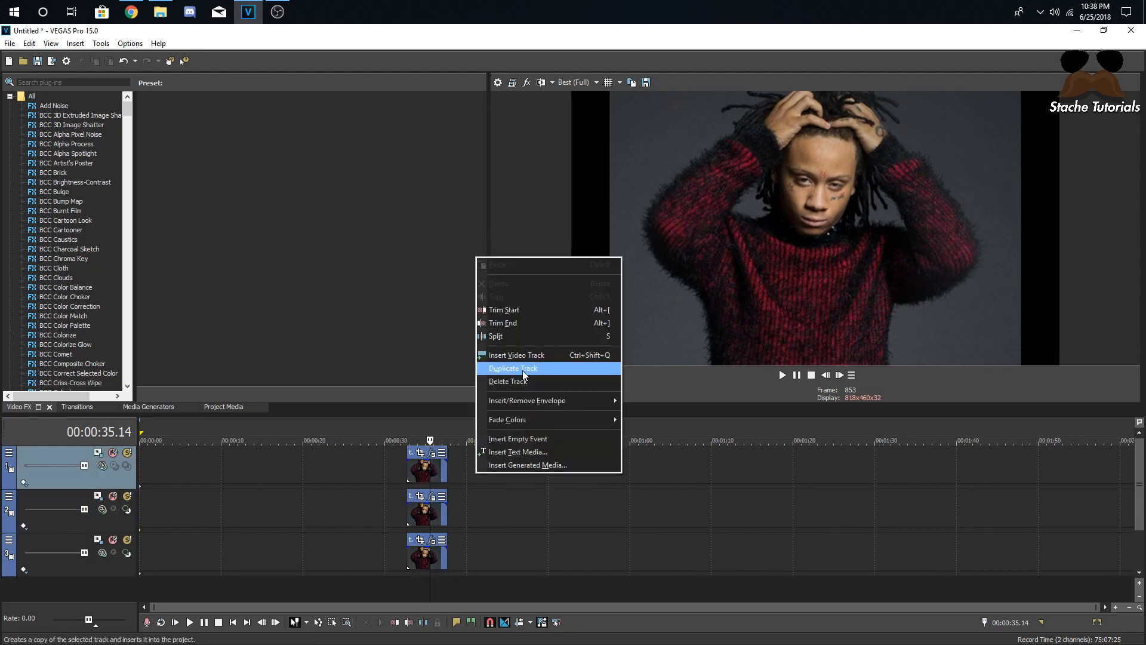
pyautogui.click(521, 372)
pyautogui.rightClick(504, 474)
pyautogui.click(524, 368)
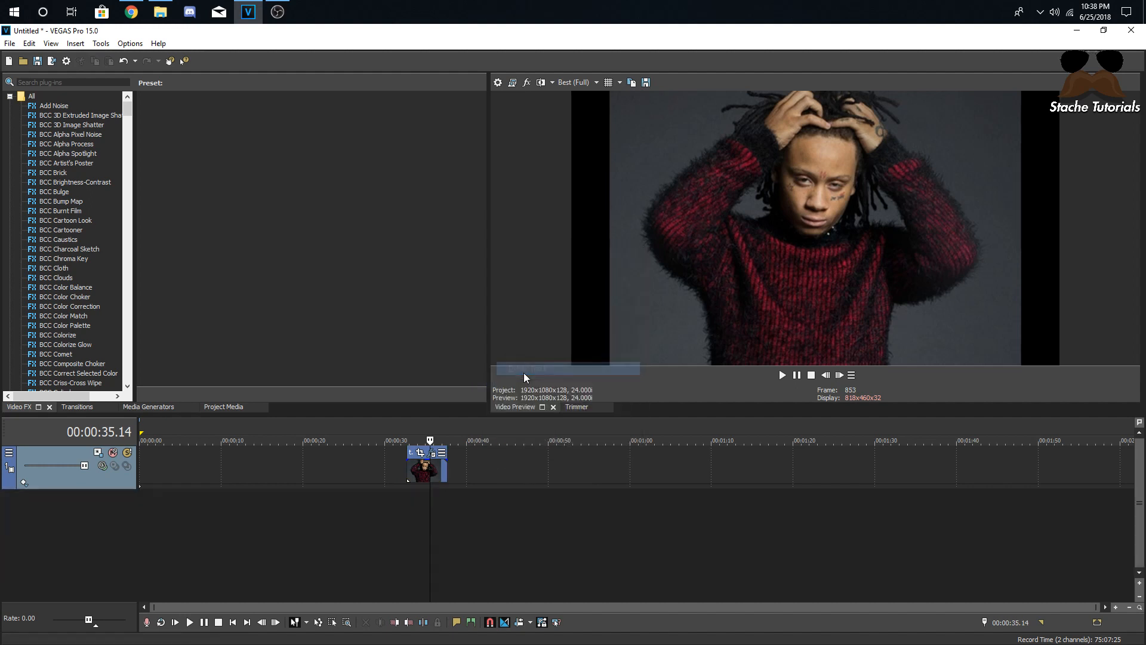
# - Search the video effects for "rgb" and apply default uni.RGB Separation to the clip with radius 71.43, angle -66.12 and distortion 87.76
pyautogui.click(59, 82)
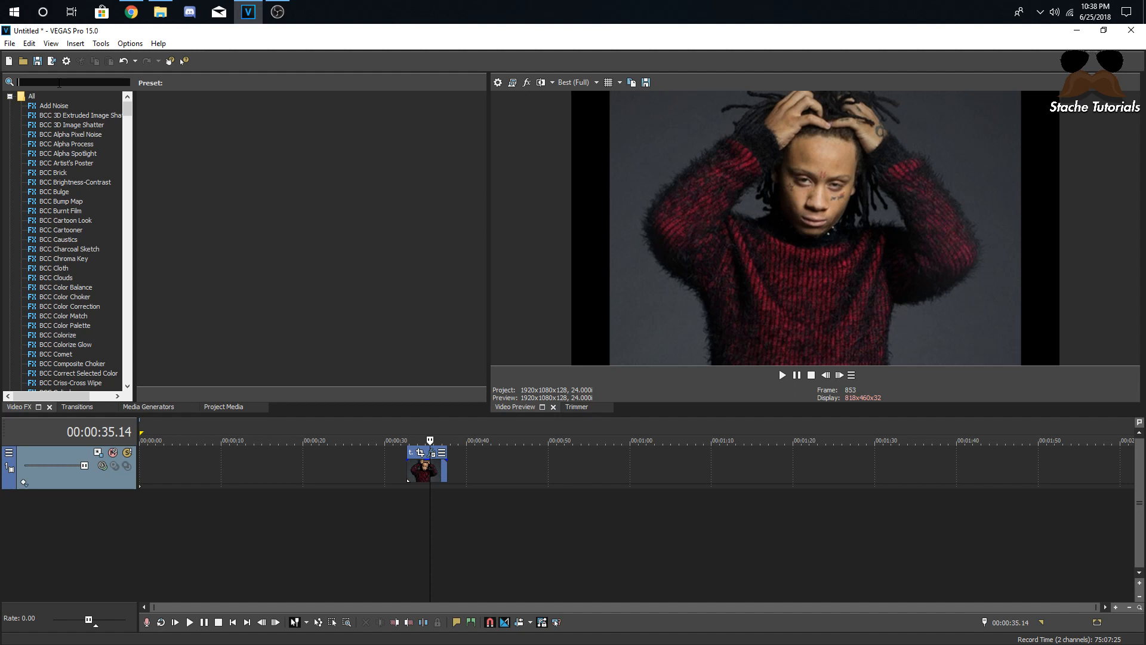
pyautogui.write('rgb')
pyautogui.click(68, 143)
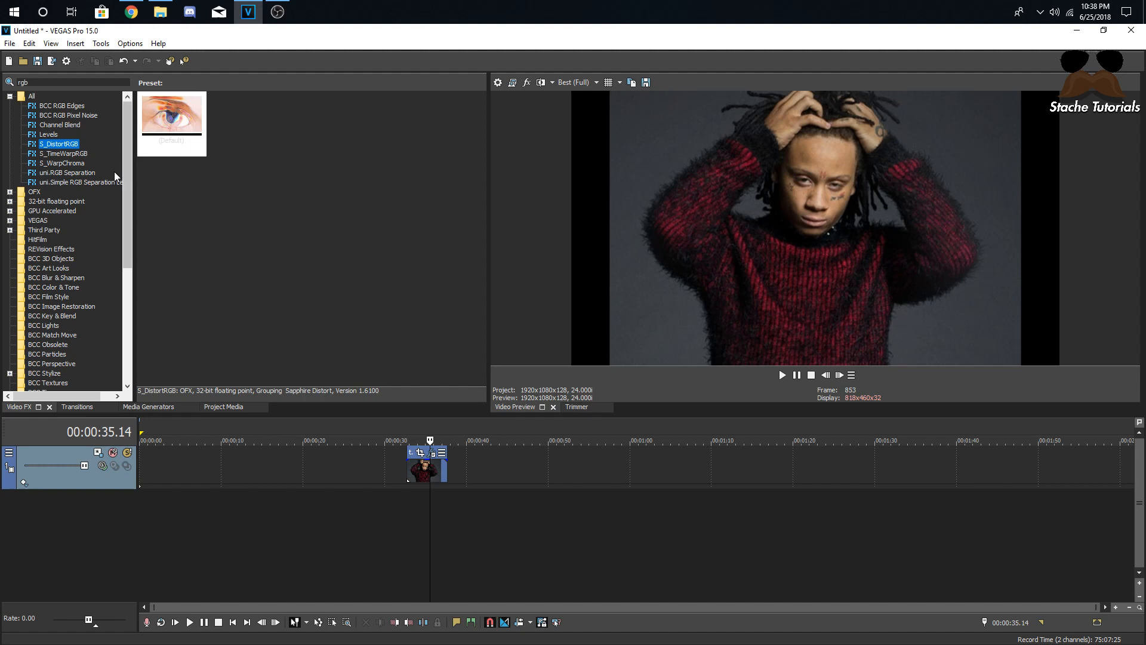
pyautogui.click(51, 171)
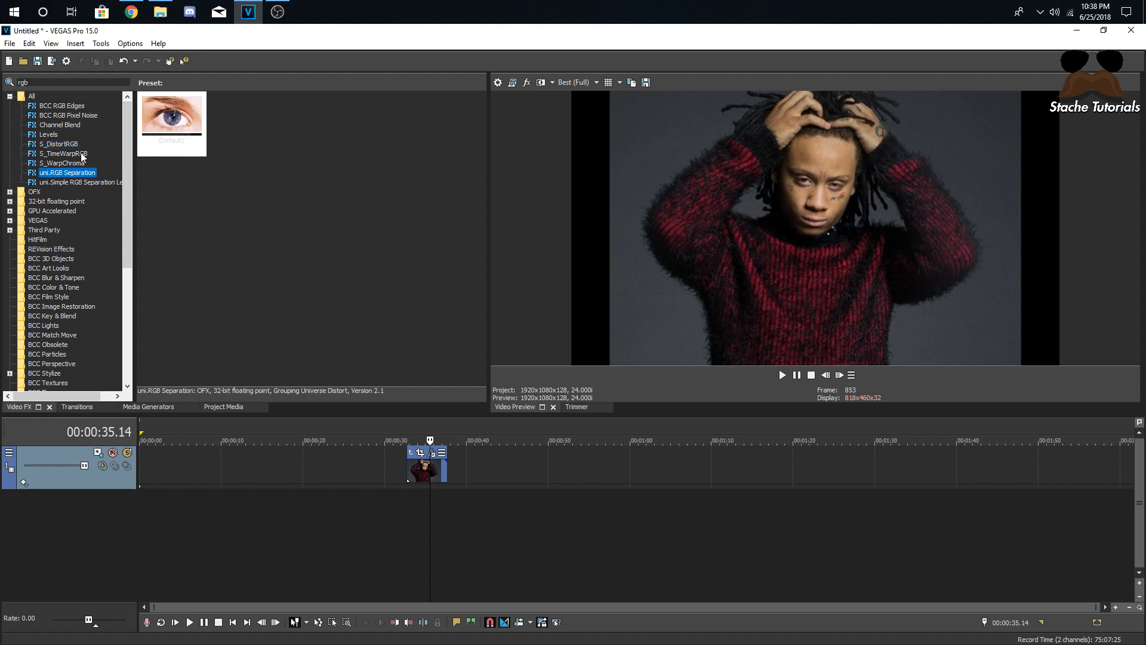
pyautogui.moveTo(171, 120); pyautogui.dragTo(430, 475)
pyautogui.moveTo(224, 232); pyautogui.dragTo(229, 232)
pyautogui.moveTo(180, 273); pyautogui.dragTo(215, 249)
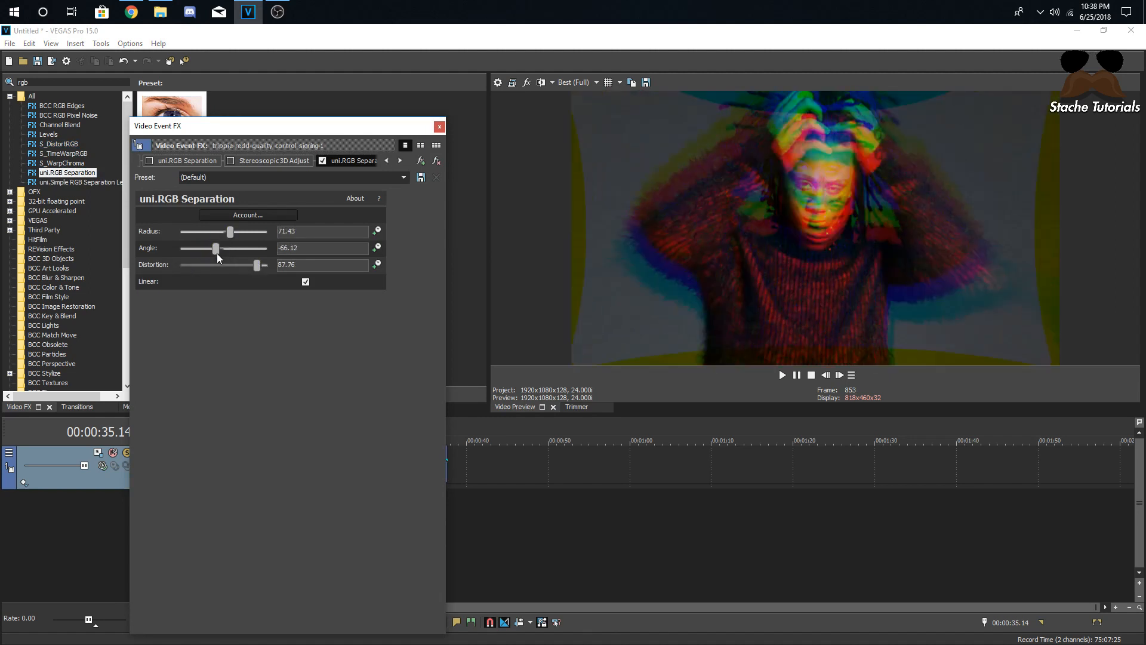
# - Remove every effect from the clip's effect chain and clear the plug-in search
pyautogui.click(436, 160)
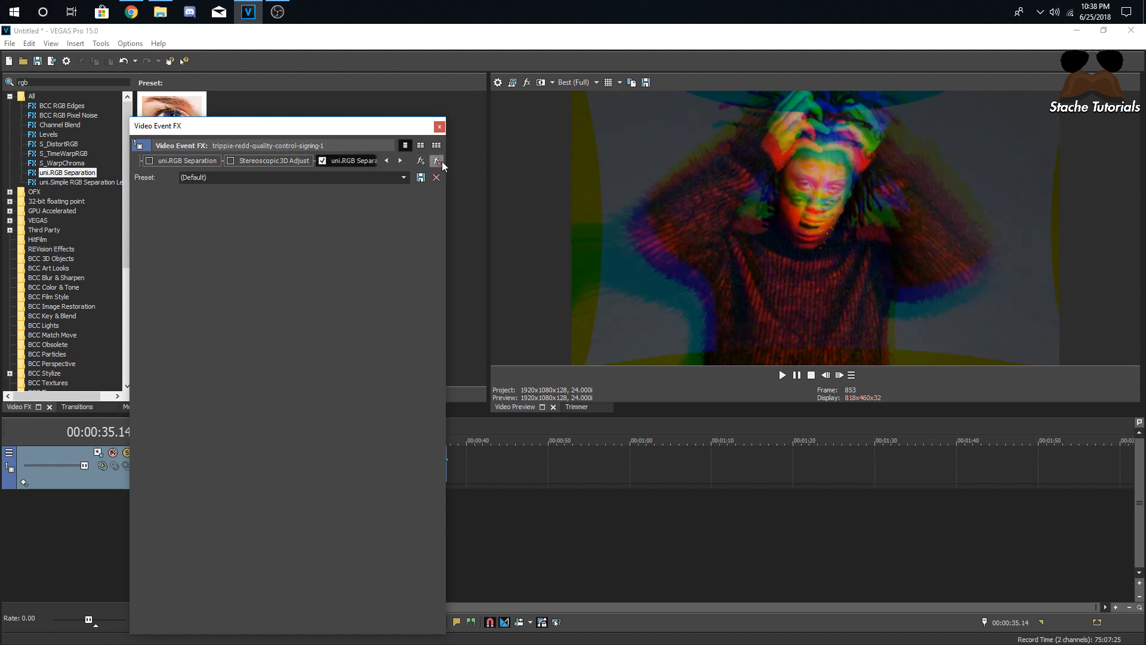
pyautogui.click(184, 161)
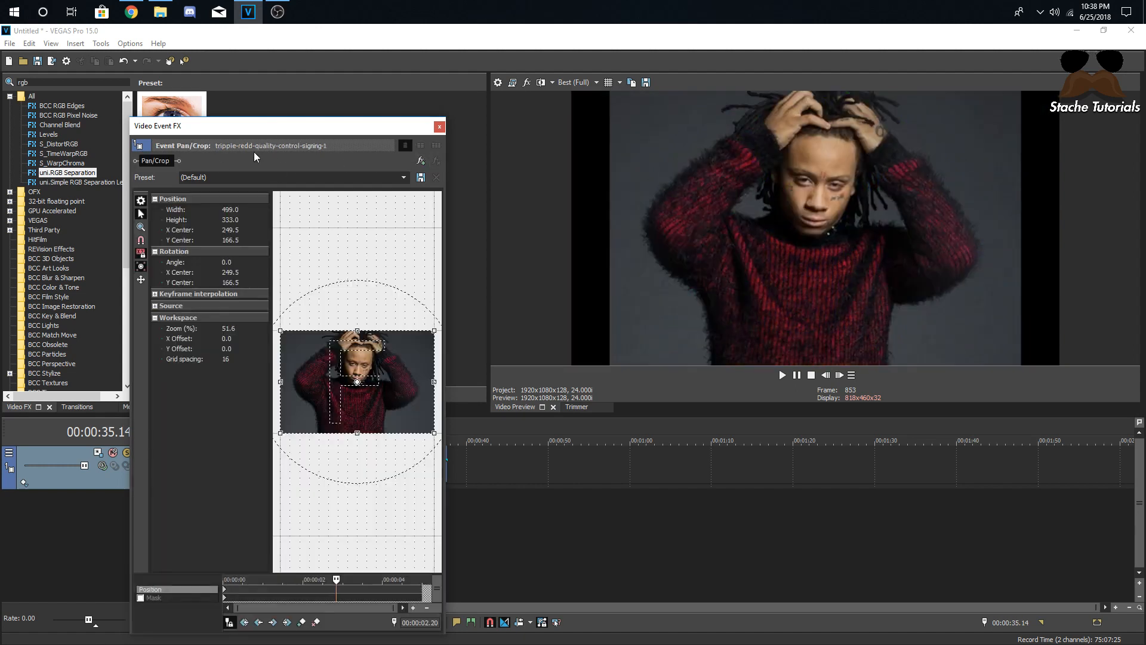
pyautogui.click(439, 126)
pyautogui.doubleClick(76, 81)
pyautogui.press('BackSpace')
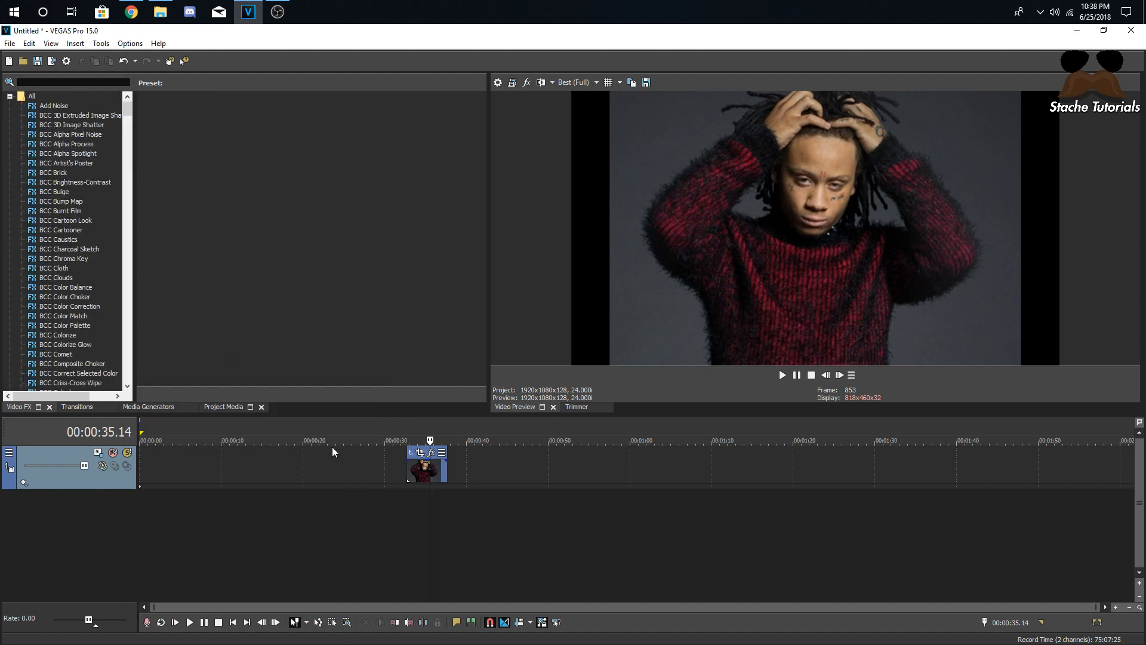
# - Set the project's stereoscopic 3D mode to Anaglyphic (red/cyan)
pyautogui.click(426, 468)
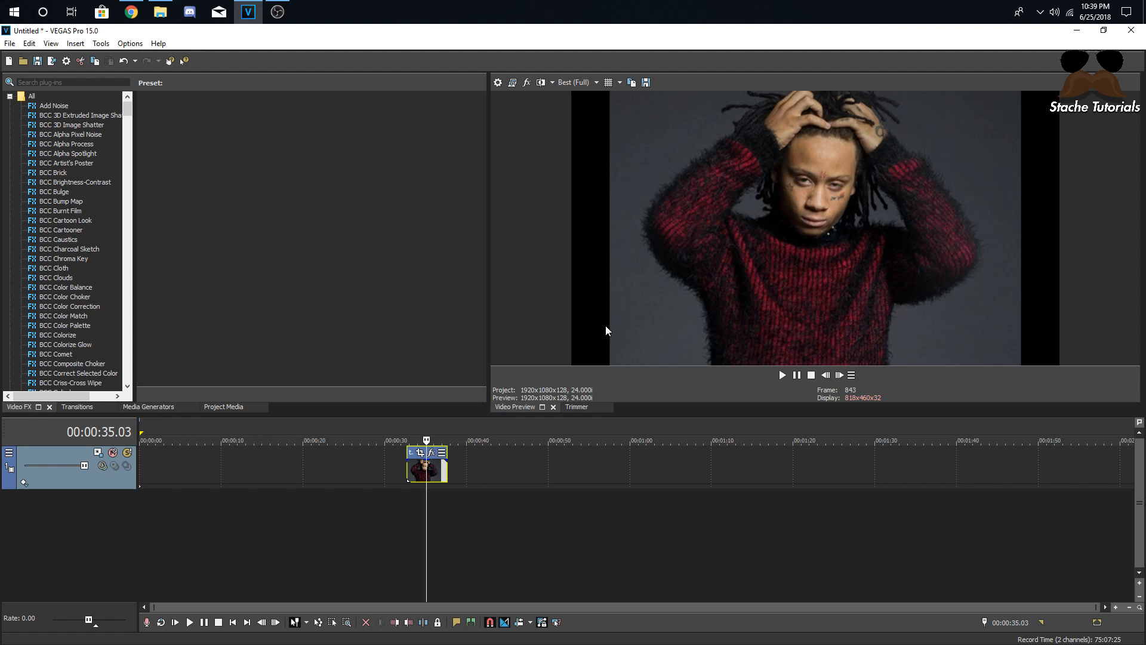
pyautogui.click(496, 83)
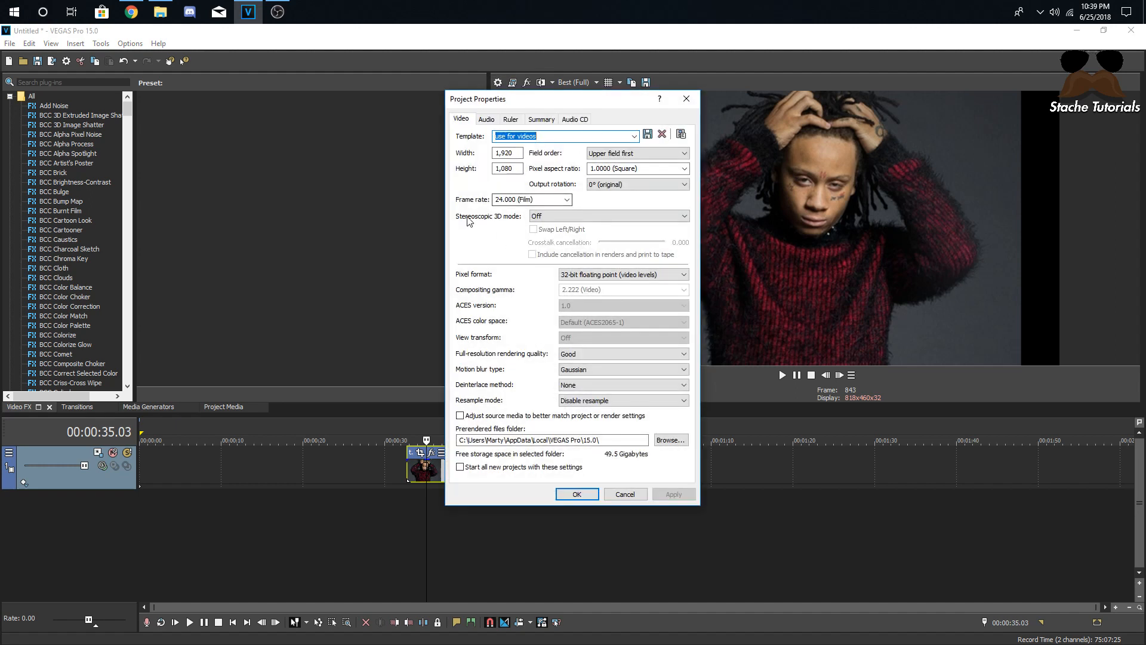
pyautogui.click(559, 217)
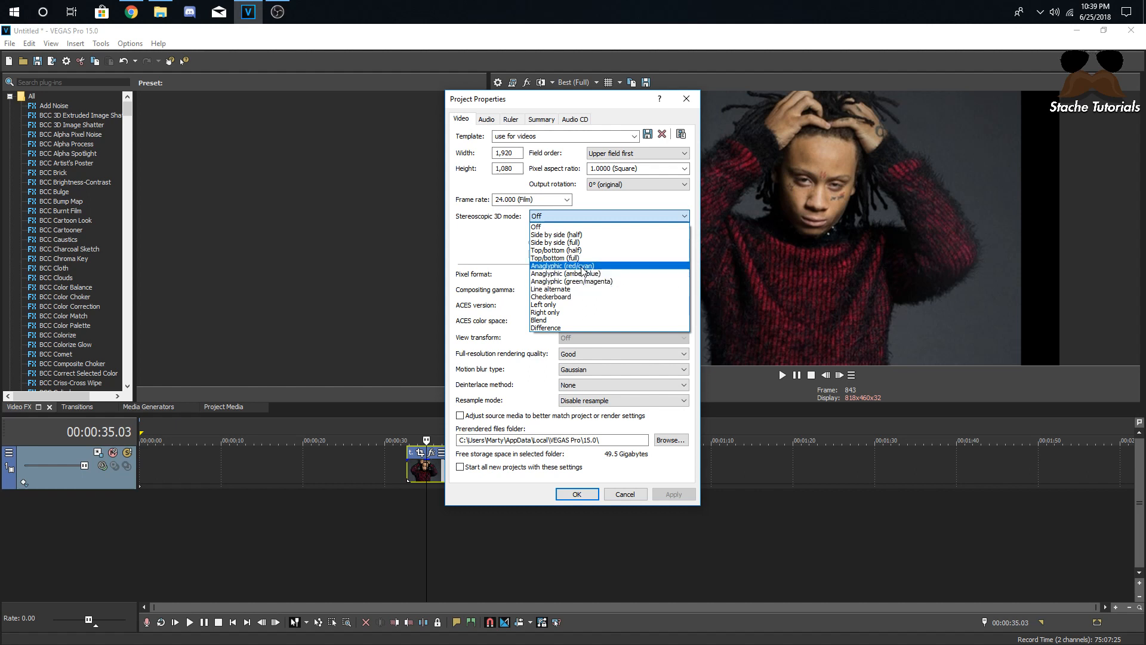
pyautogui.click(583, 267)
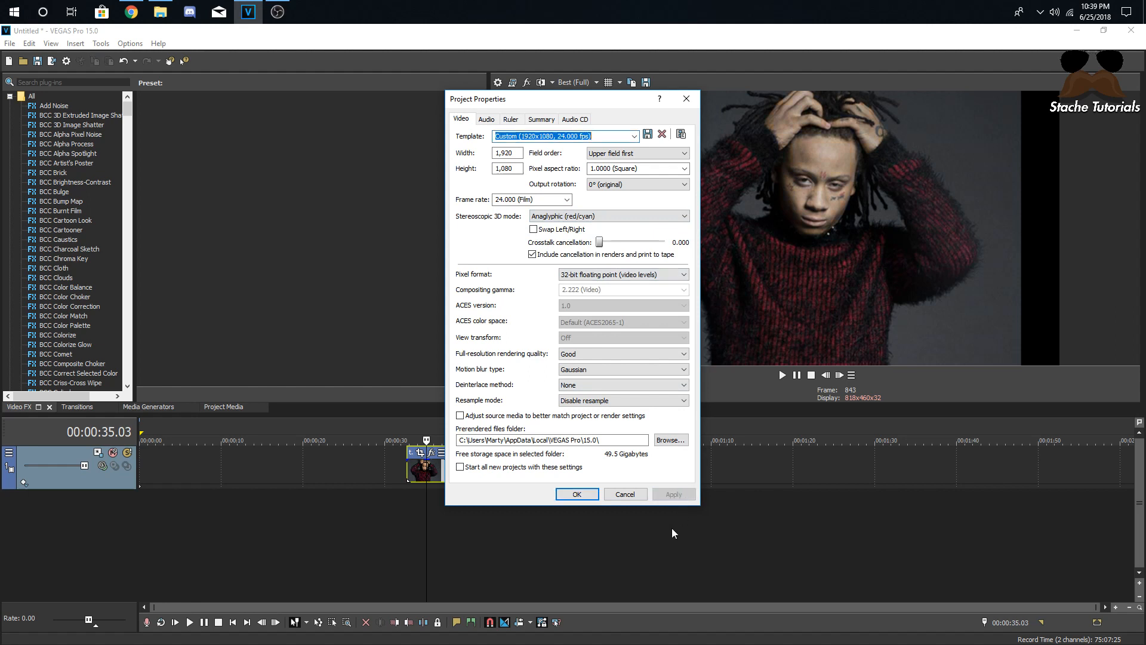
pyautogui.click(576, 494)
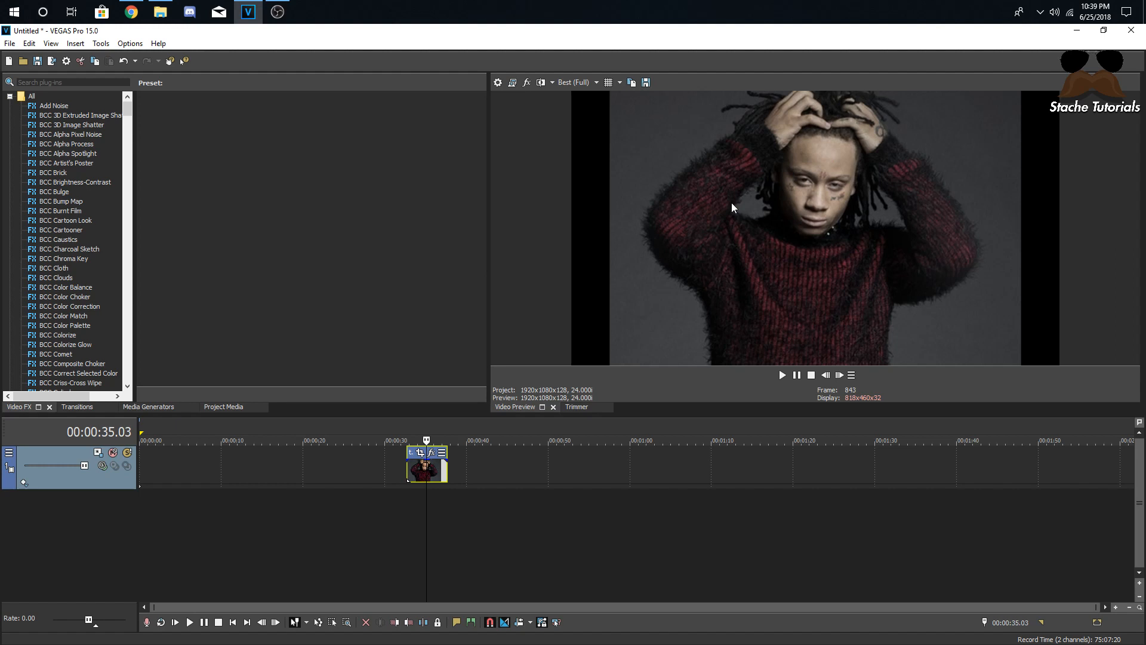
# - Search the video effects for "ste" and apply the default Stereoscopic 3D Adjust preset to the clip
pyautogui.click(70, 79)
pyautogui.write('st')
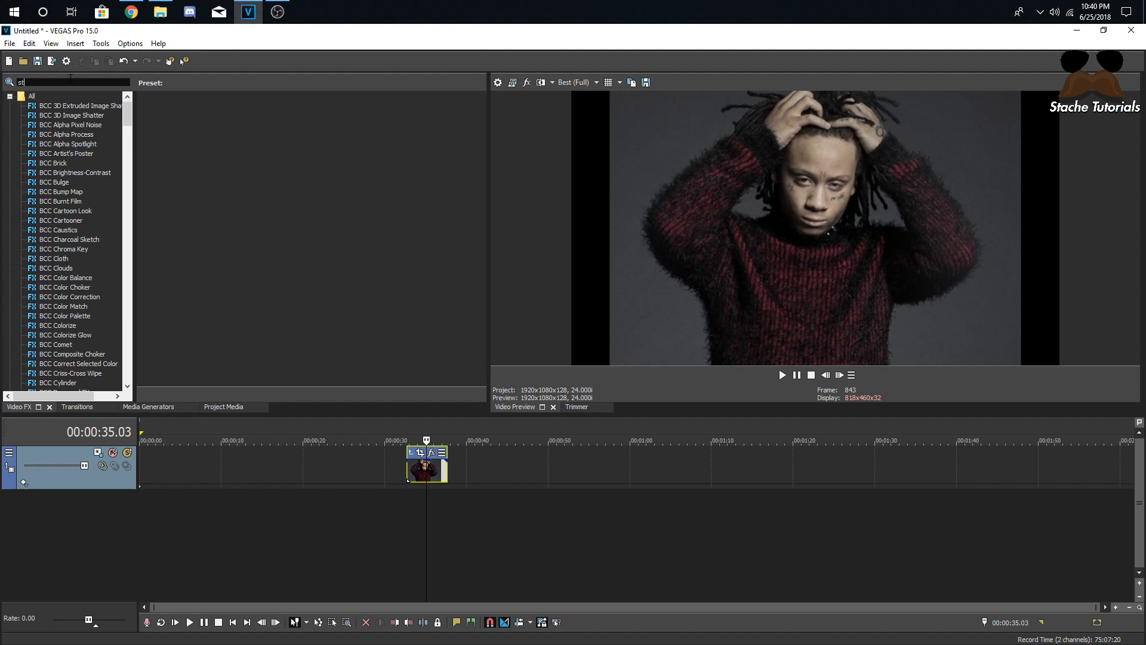
pyautogui.write('e')
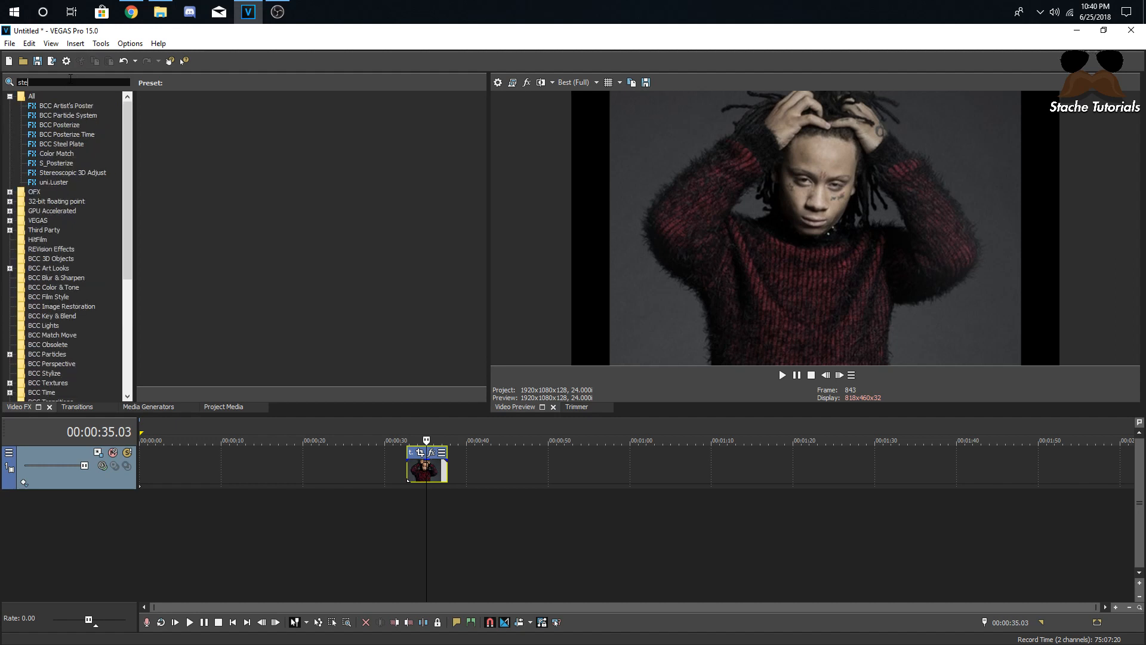
pyautogui.click(63, 173)
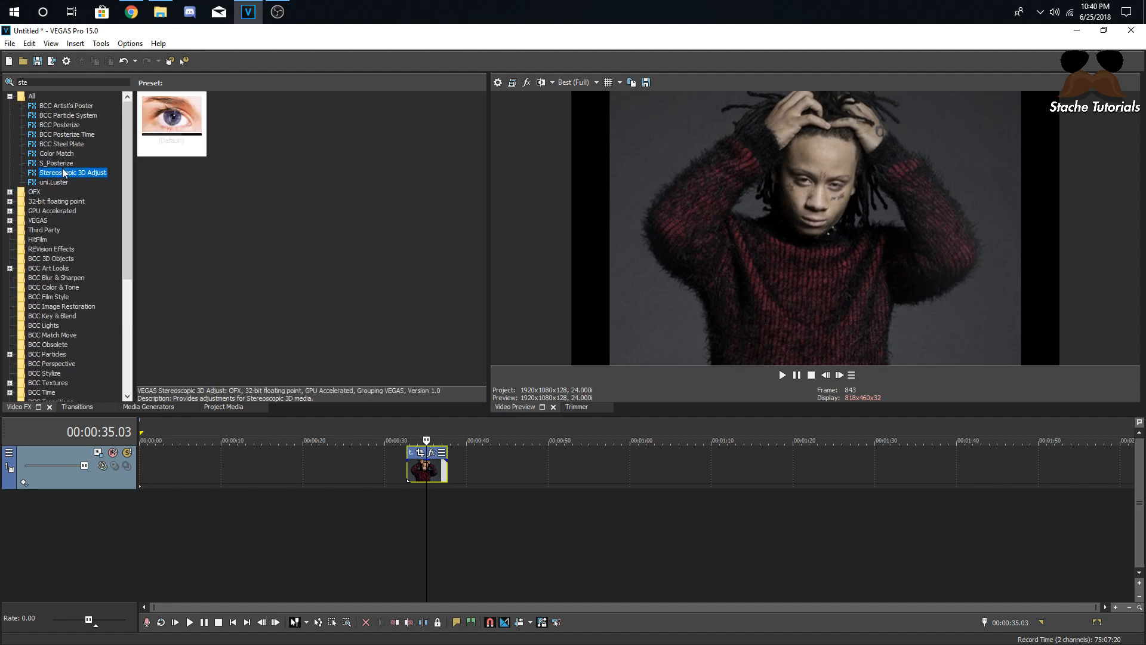
pyautogui.moveTo(190, 102); pyautogui.dragTo(424, 475)
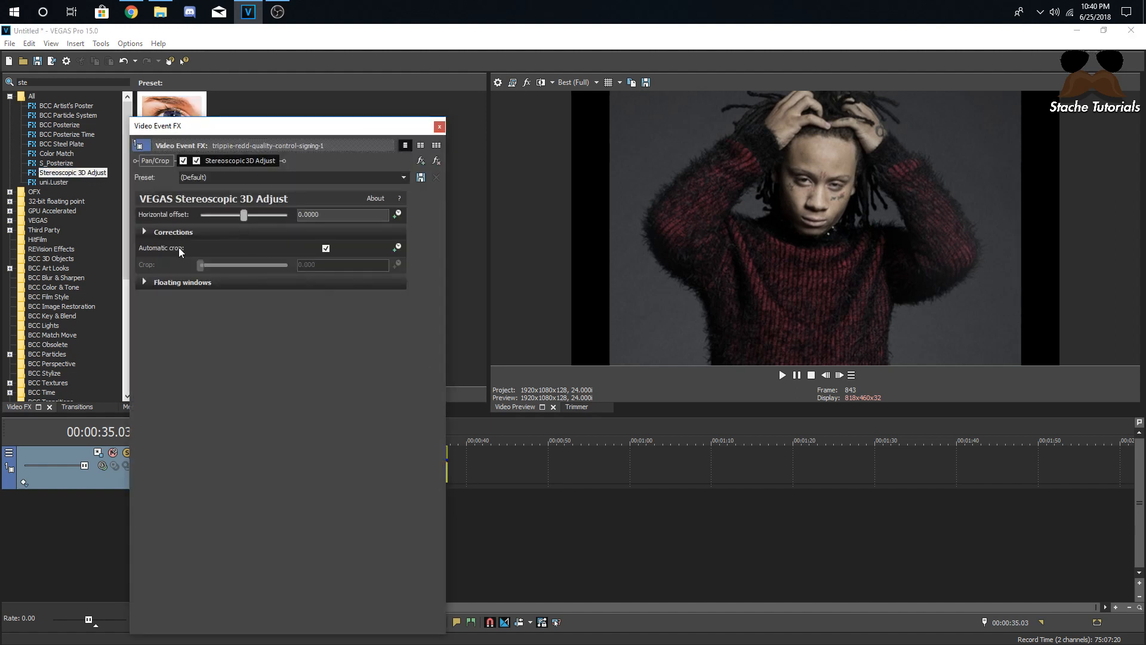
# - Set the Stereoscopic 3D Adjust horizontal offset to about 0.0048 and enable keyframe animation for it
pyautogui.click(146, 231)
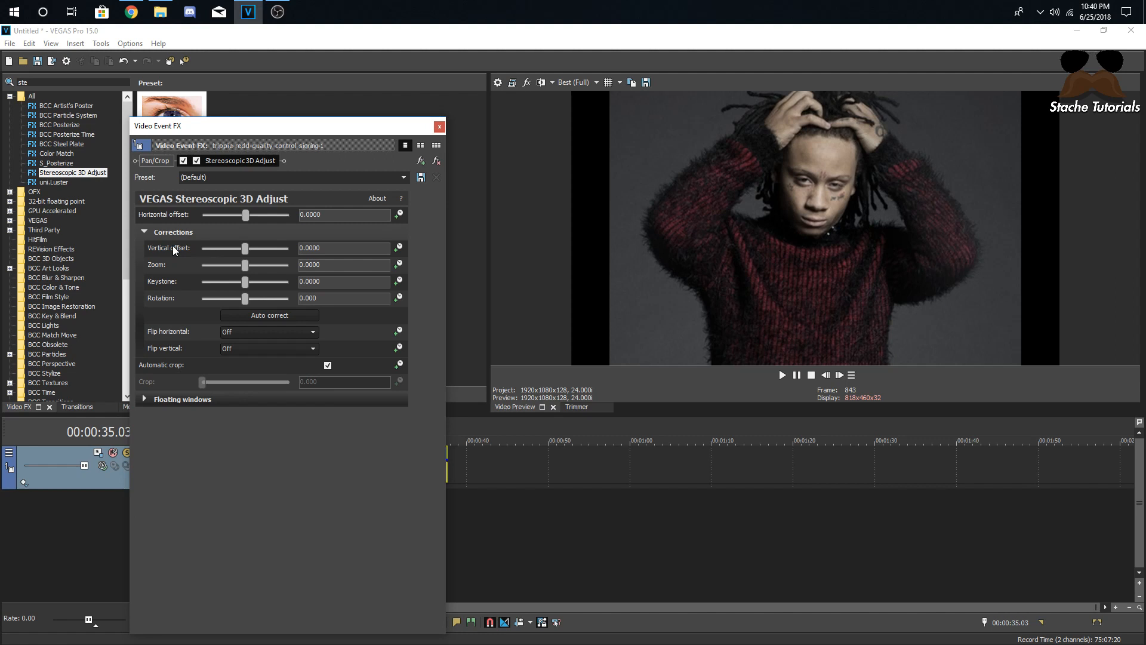
pyautogui.click(144, 231)
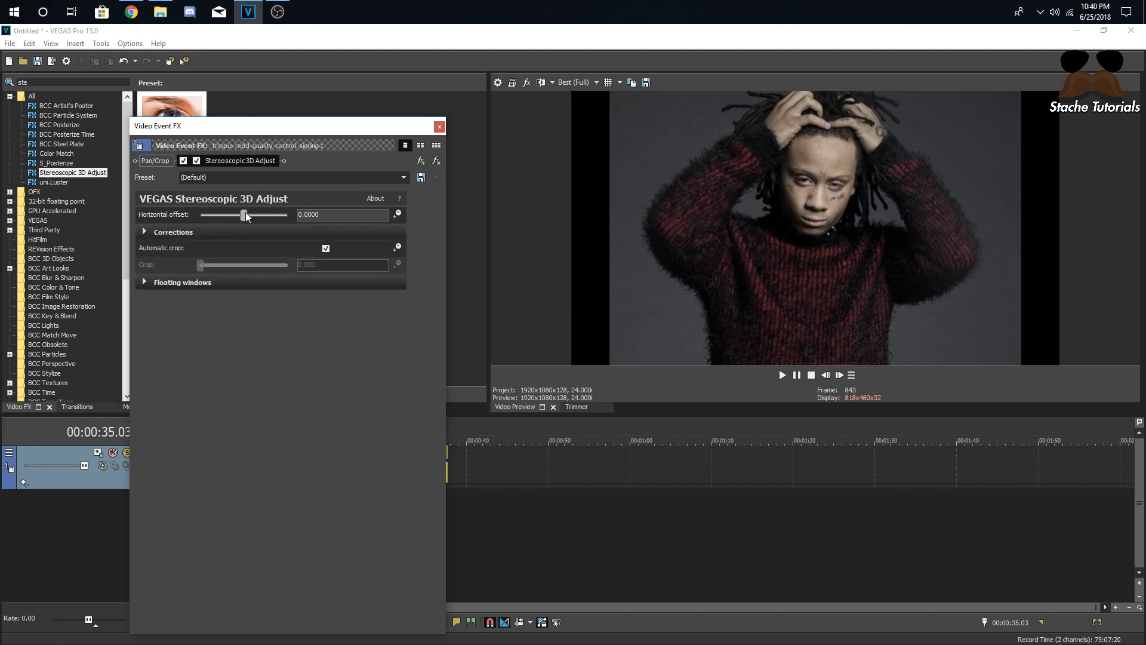
pyautogui.moveTo(248, 213)
pyautogui.mouseDown()
pyautogui.moveTo(234, 213)
pyautogui.moveTo(259, 215)
pyautogui.moveTo(246, 216)
pyautogui.mouseUp()
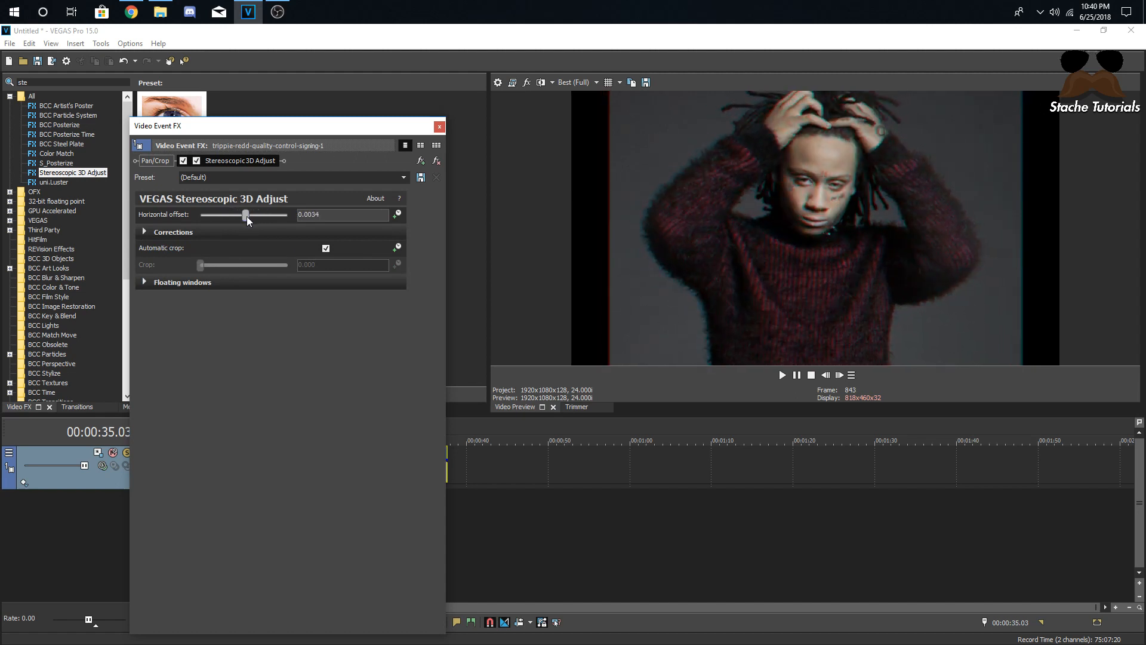
pyautogui.click(396, 215)
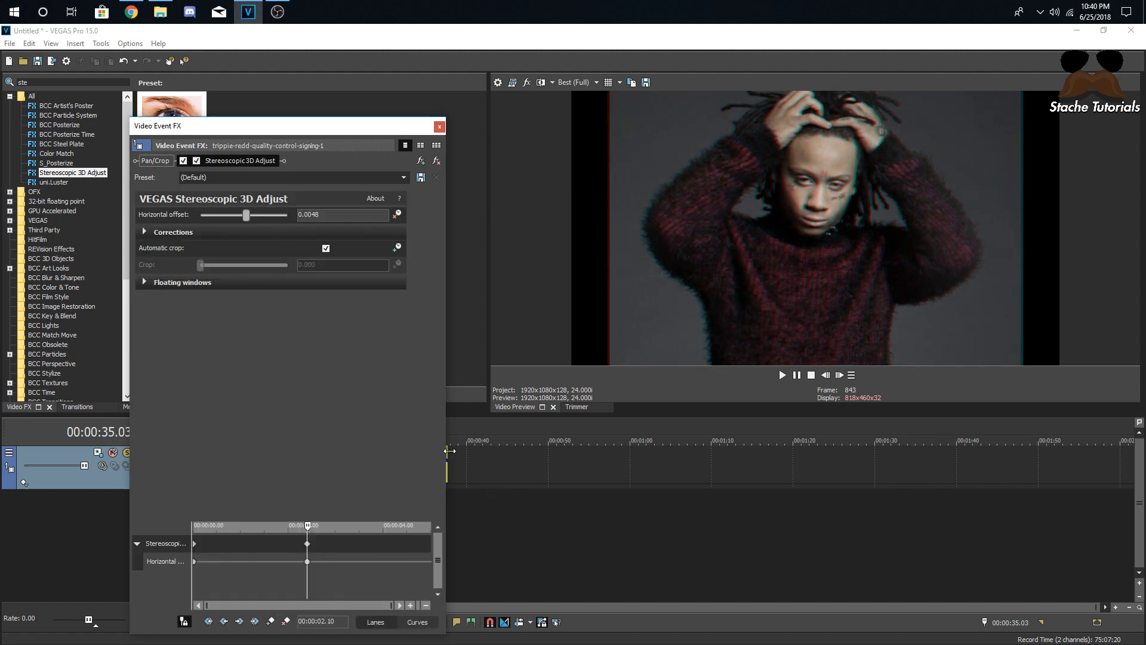
# - Add horizontal offset keyframes of about 0.0156 at 00:00:03.17 and 0.0061 at 00:00:05.00, the end of the clip
pyautogui.moveTo(446, 456); pyautogui.dragTo(399, 459)
pyautogui.press('space')
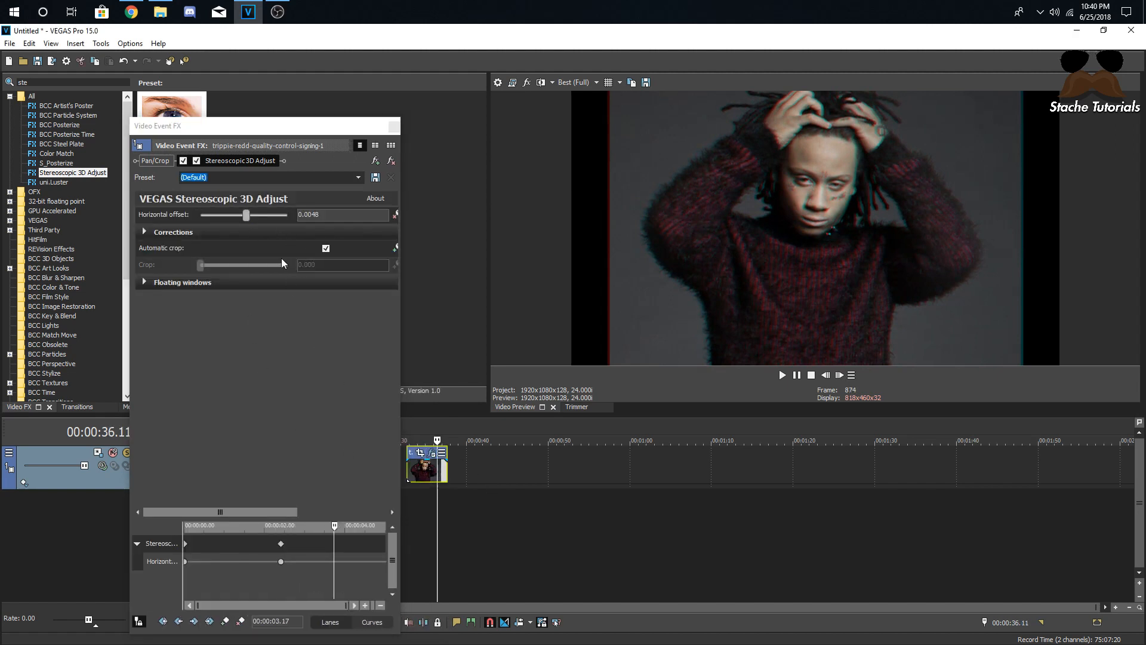
pyautogui.moveTo(246, 216); pyautogui.dragTo(249, 219)
pyautogui.click(446, 470)
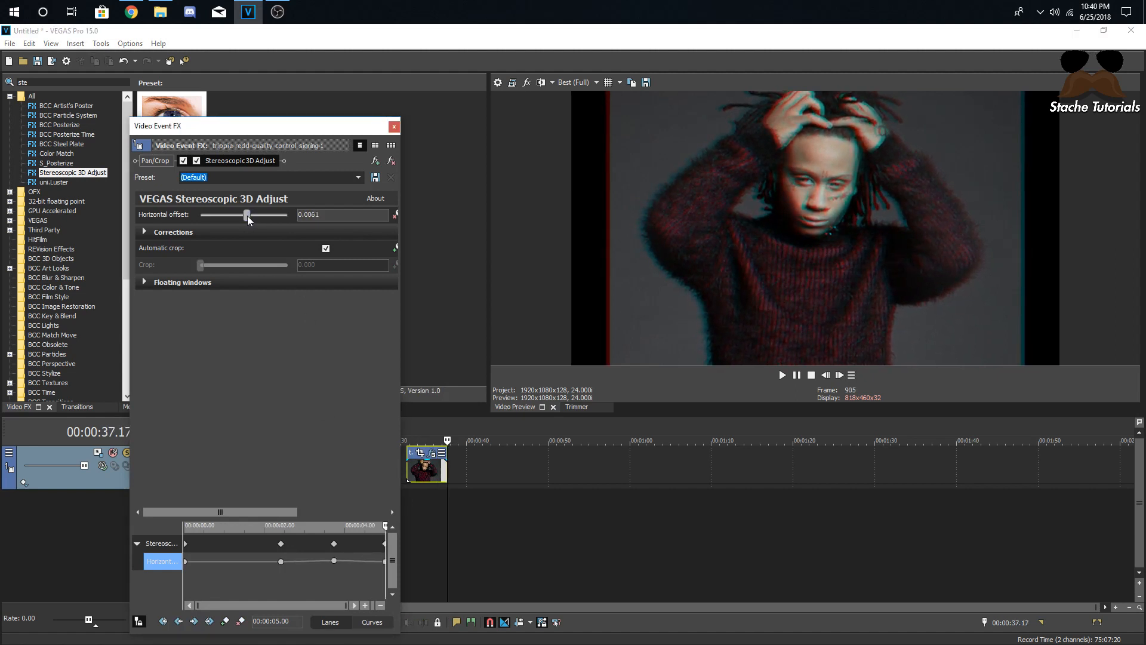
# - Play the section from 00:00:35.00 to 00:00:37.17 at Preview (Auto) quality, and restore the preview to Best (Full)
pyautogui.moveTo(434, 501); pyautogui.dragTo(448, 502)
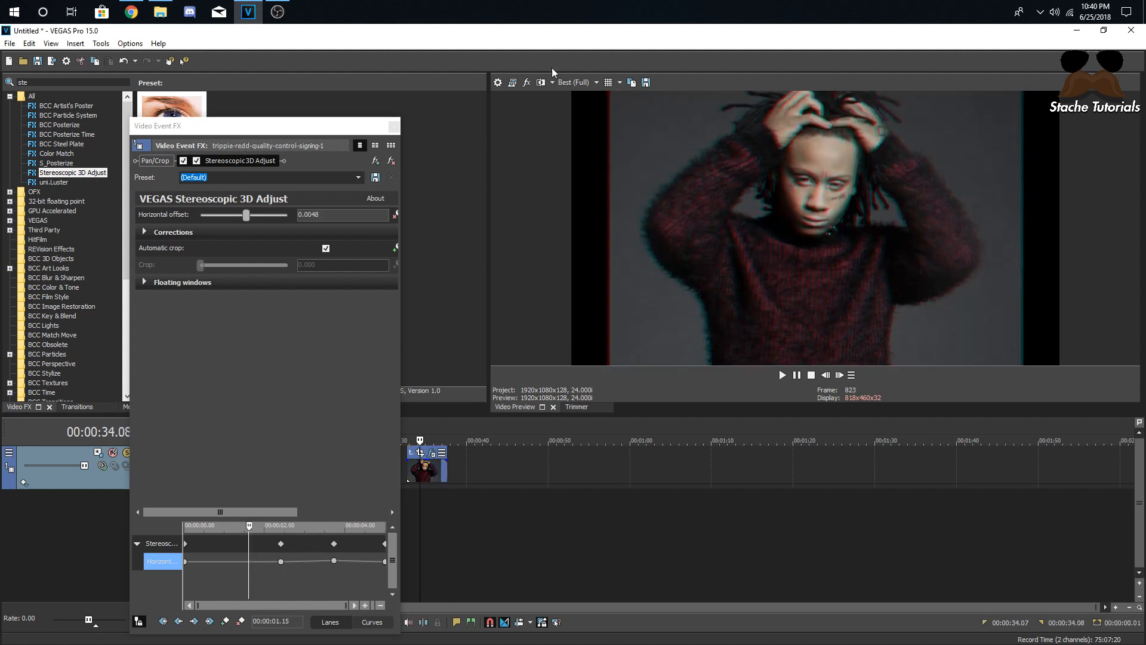
pyautogui.click(583, 82)
pyautogui.moveTo(591, 109)
pyautogui.click(638, 107)
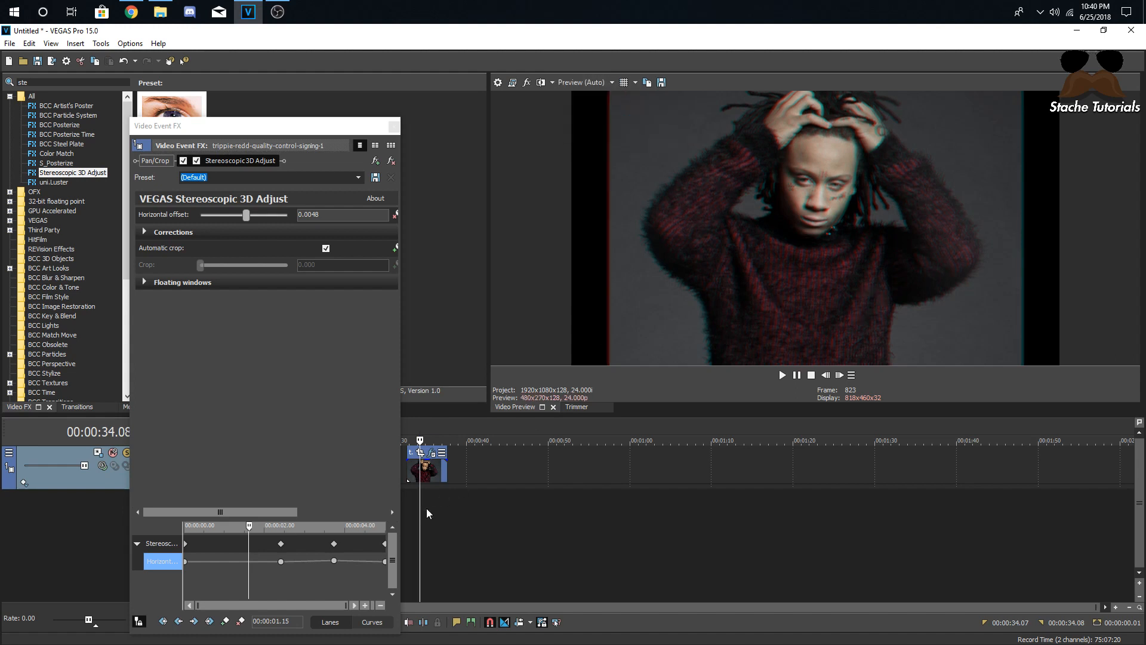
pyautogui.press('space')
pyautogui.press('space')
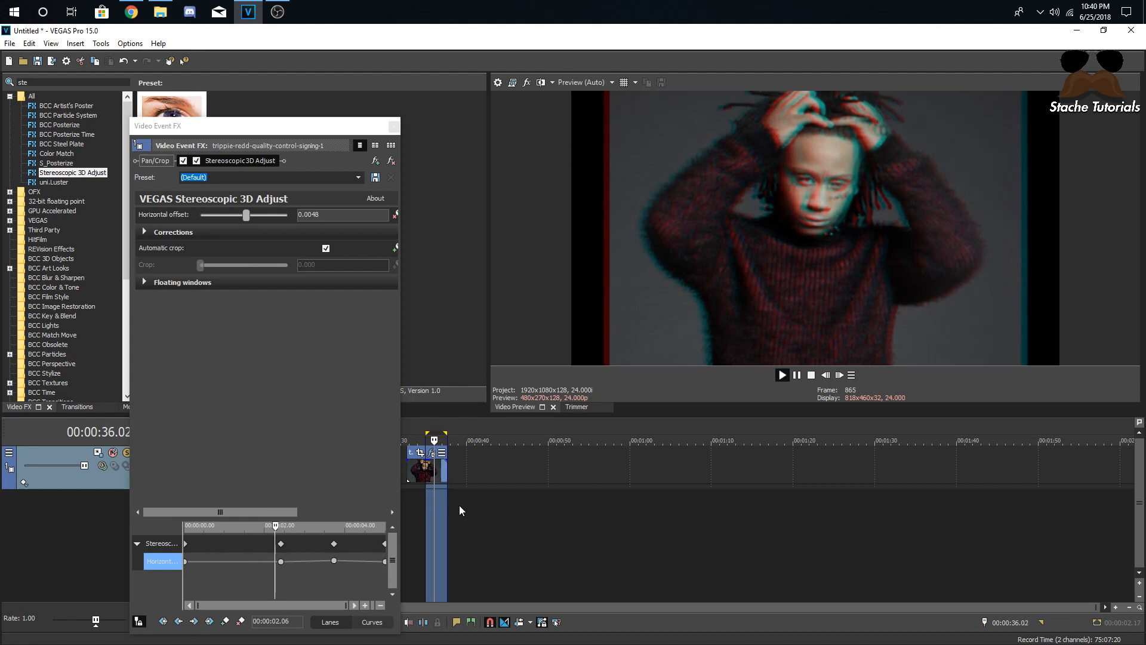
pyautogui.press('space')
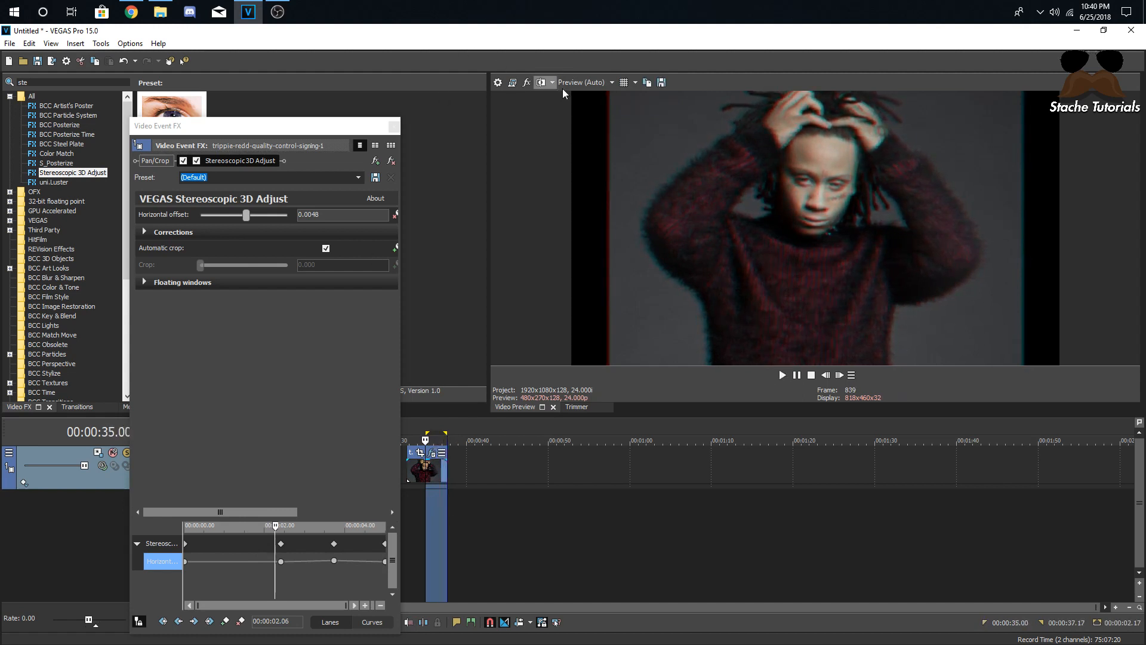
pyautogui.click(576, 83)
pyautogui.moveTo(588, 133)
pyautogui.click(647, 145)
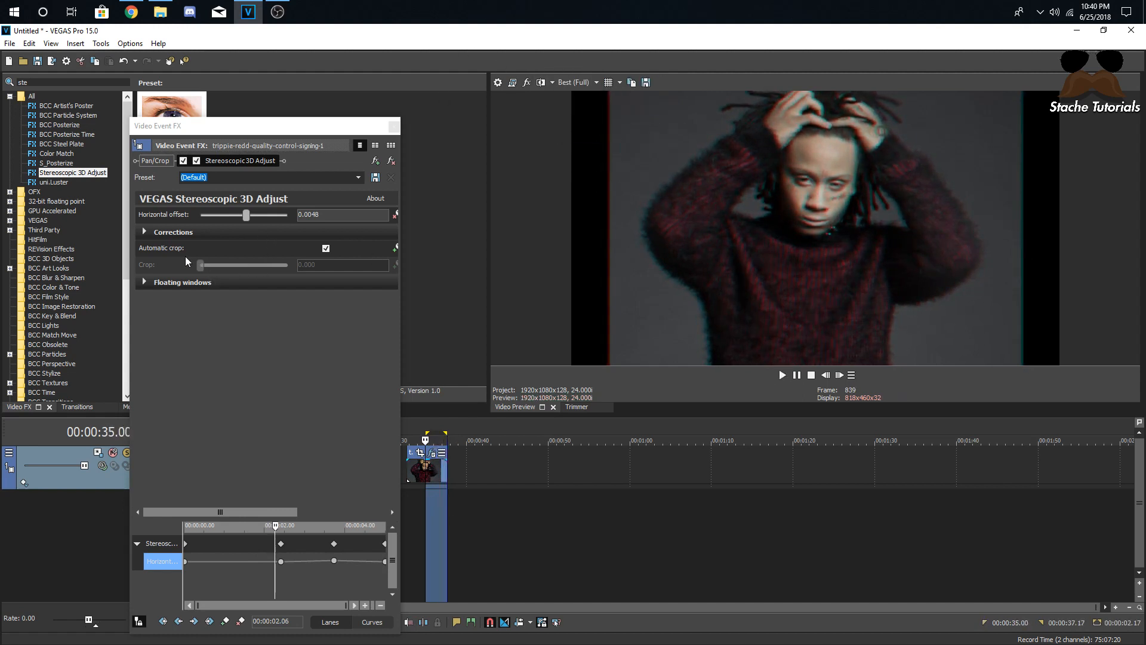
# - At the 00:00:03.17 keyframe, turn off automatic crop and set keystone to about 0.0605 and vertical offset to -0.1000
pyautogui.click(333, 561)
pyautogui.click(326, 247)
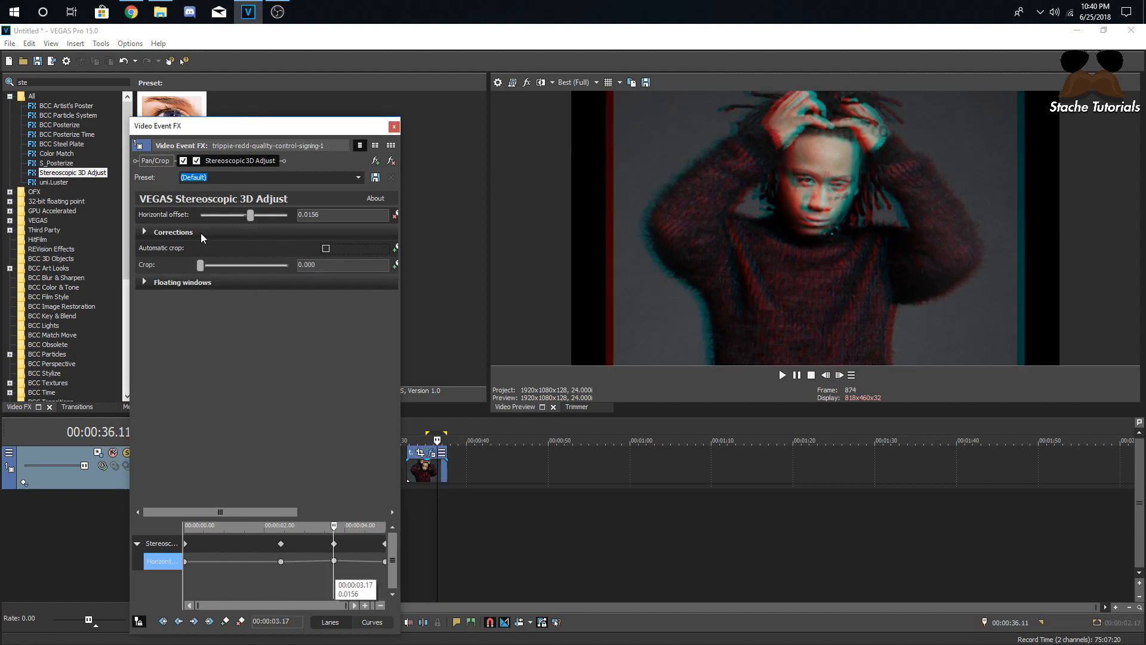
pyautogui.click(145, 232)
pyautogui.moveTo(245, 281); pyautogui.dragTo(175, 248)
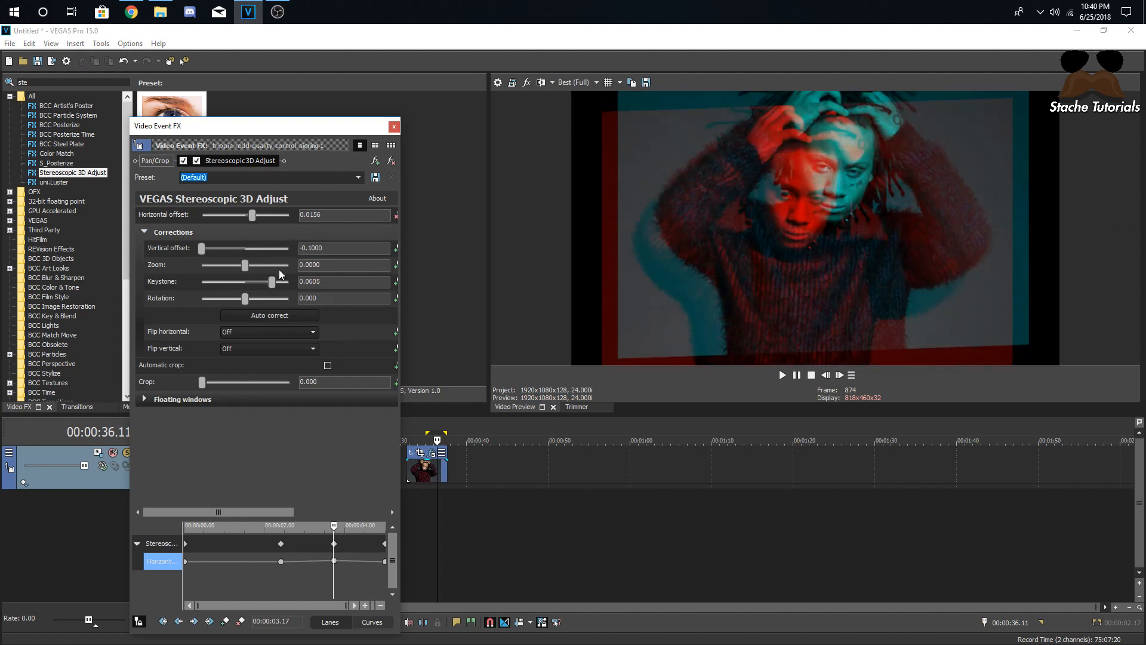
# - Set the 3D adjustment's zoom to about 0.0687 and rotation to about 12.551, and set the horizontal flip to Left
pyautogui.moveTo(244, 264); pyautogui.dragTo(281, 298)
pyautogui.click(266, 332)
pyautogui.click(268, 352)
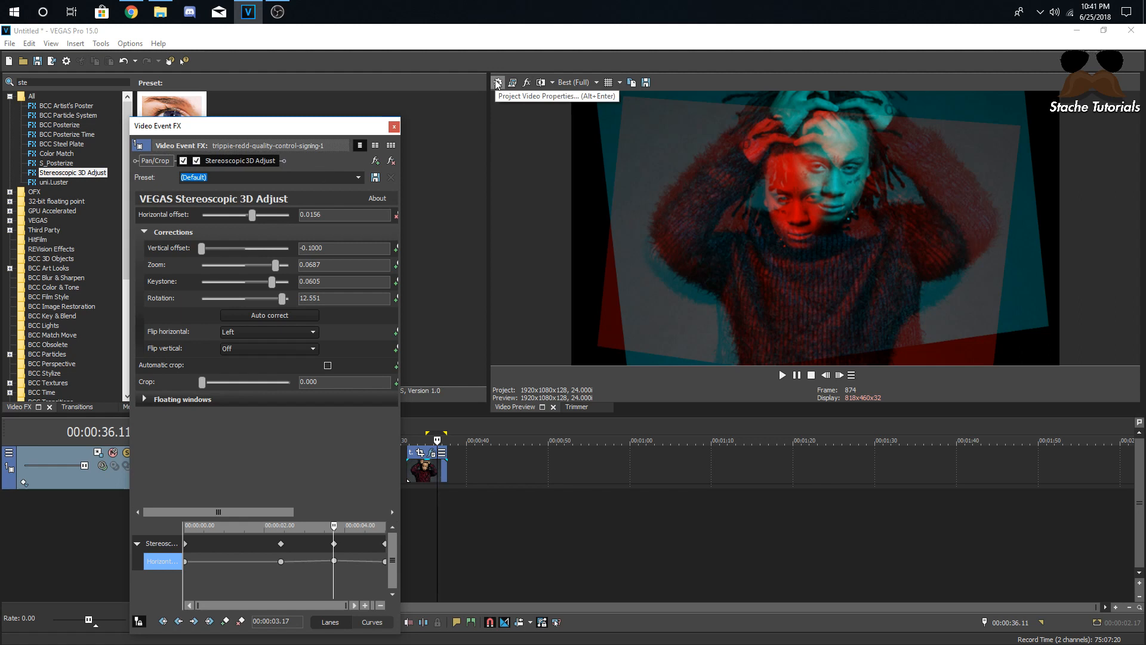
# - Toggle the Stereoscopic 3D Adjust effect for each eye to compare them, leaving only the first of its two enable options on
pyautogui.click(183, 161)
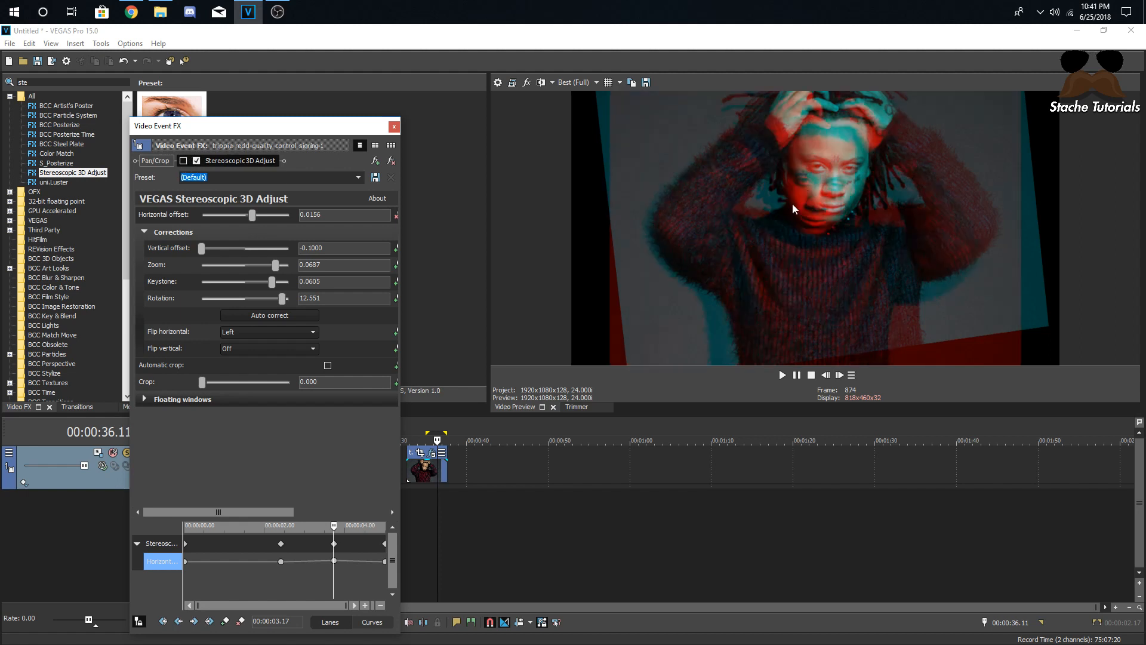
pyautogui.click(197, 162)
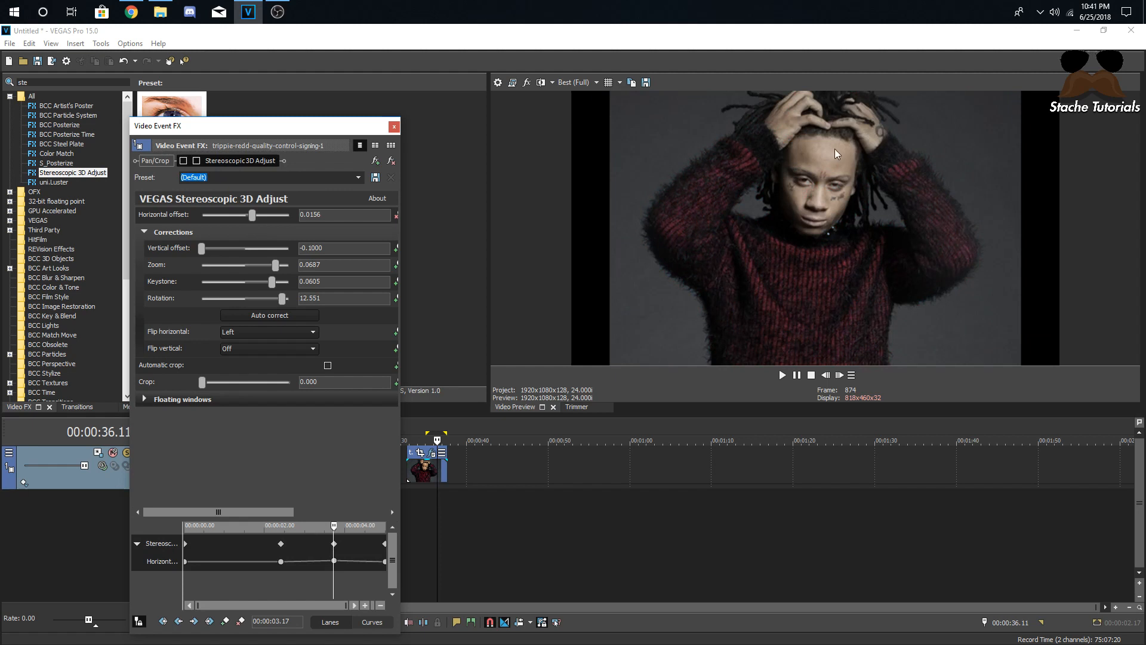
pyautogui.click(197, 161)
pyautogui.click(196, 162)
pyautogui.click(184, 161)
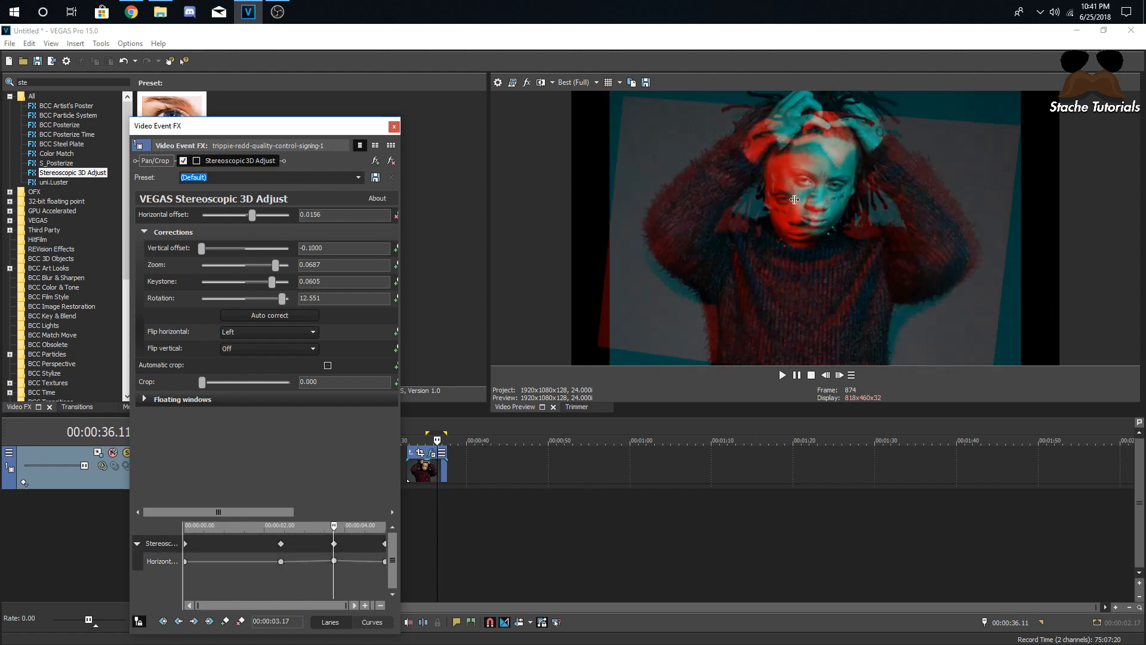
# - Turn on the second enable option of the Stereoscopic 3D Adjust effect and close the effect settings
pyautogui.click(197, 161)
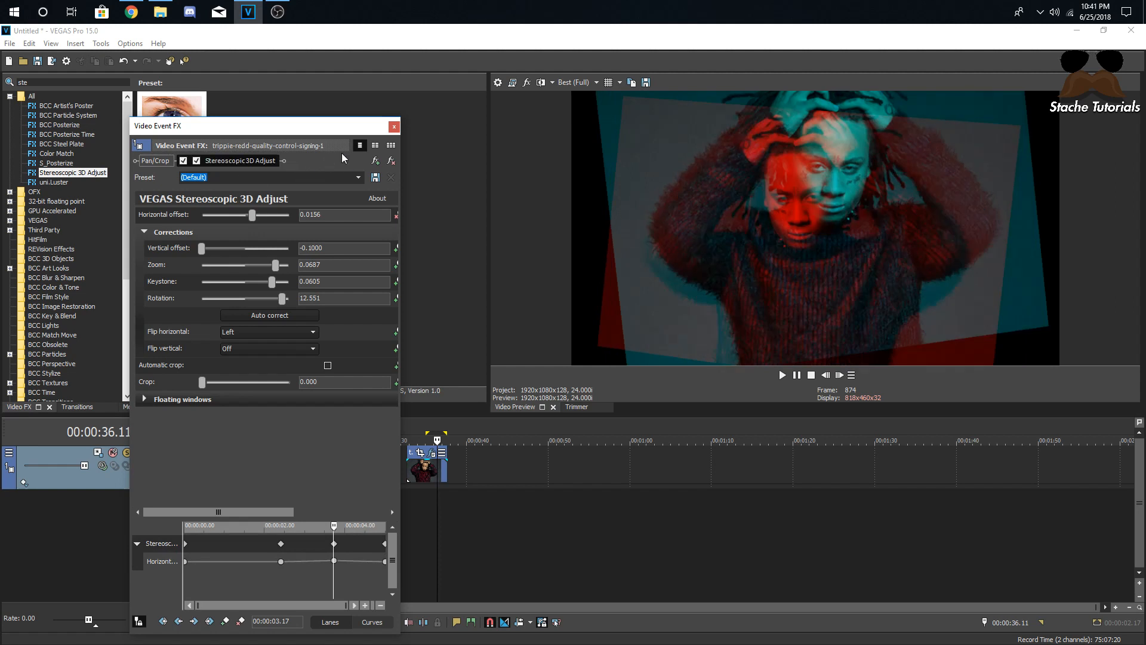
pyautogui.click(393, 127)
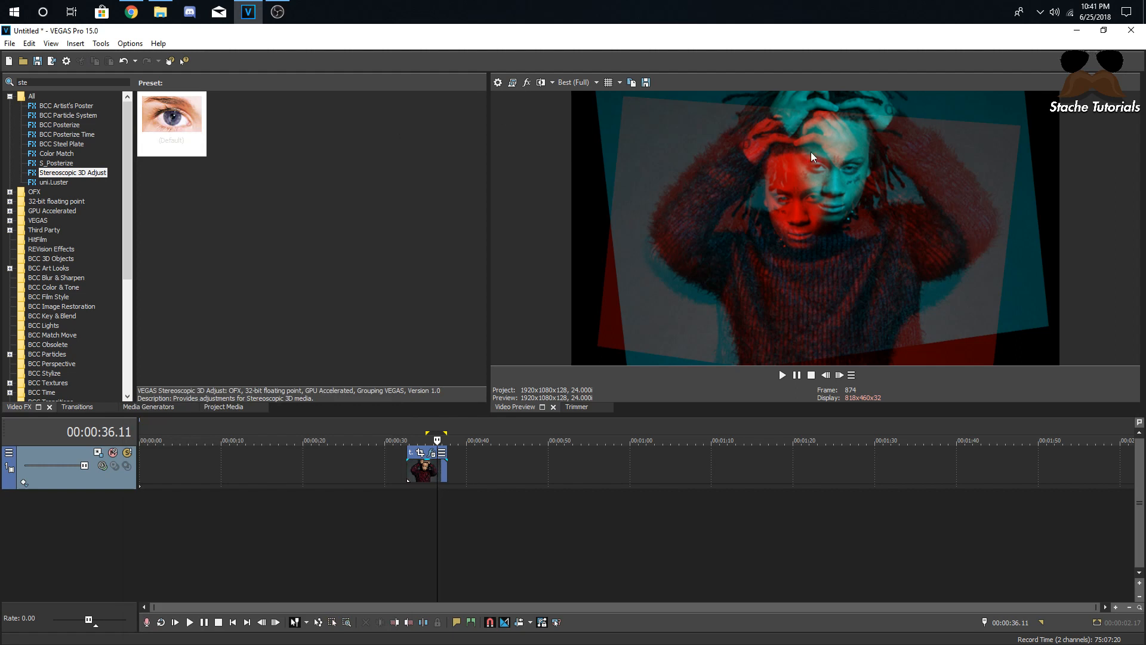
# - At the clip's last keyframe, 00:00:05.00, set the 3D adjustment's horizontal flip to Off and vertical offset to 0
pyautogui.click(439, 458)
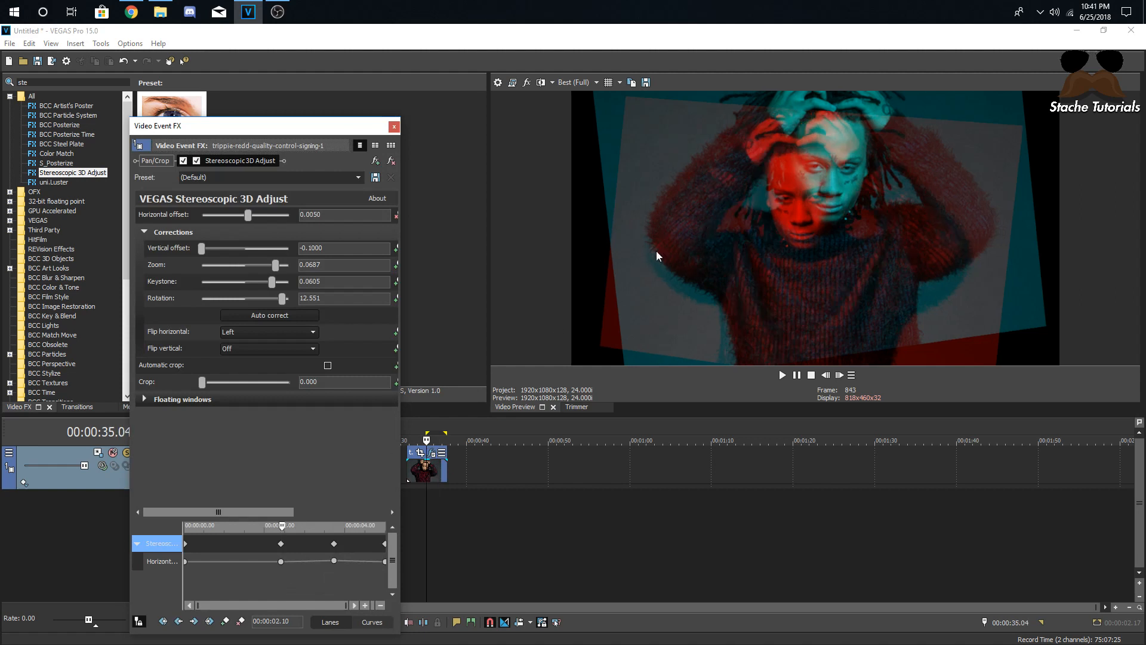
pyautogui.click(385, 576)
pyautogui.click(383, 578)
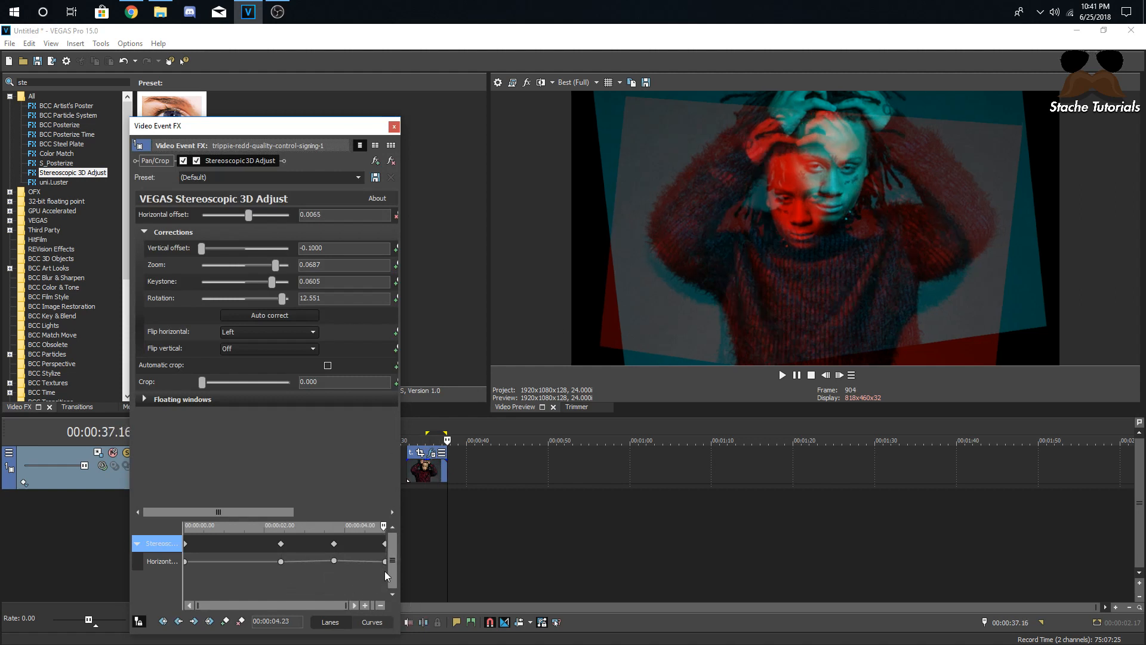
pyautogui.click(385, 562)
pyautogui.click(261, 332)
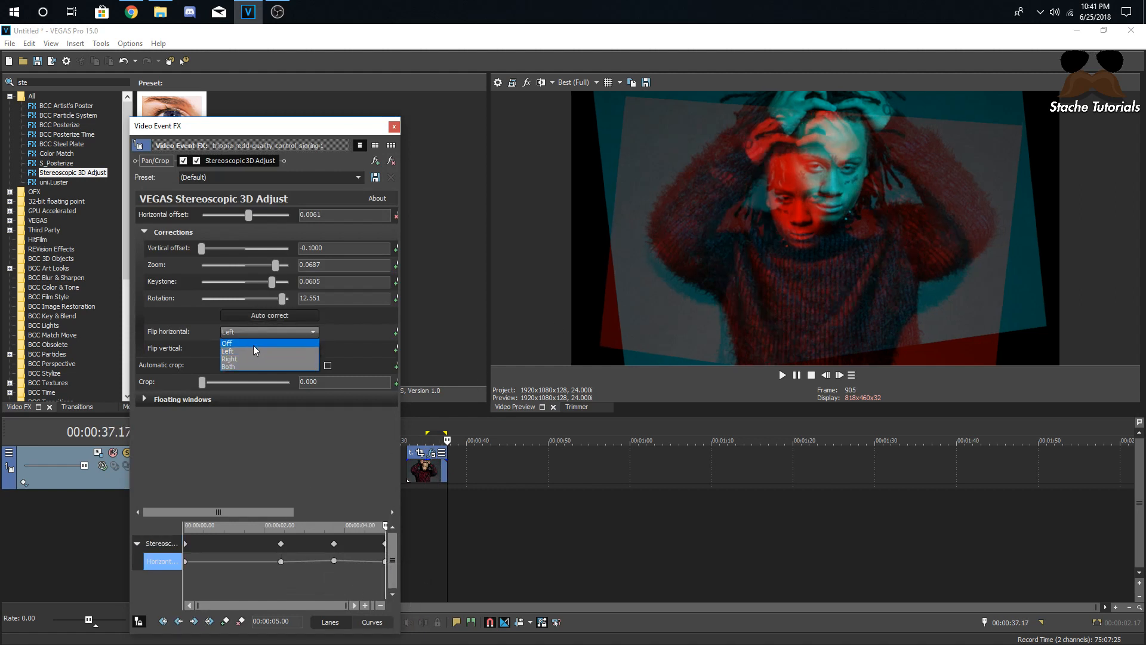
pyautogui.click(261, 342)
pyautogui.moveTo(358, 247); pyautogui.dragTo(246, 249)
pyautogui.write('0')
pyautogui.press('Return')
# - Reset the last keyframe's zoom, keystone and rotation to 0, and close the effect settings
pyautogui.moveTo(339, 263); pyautogui.dragTo(231, 272)
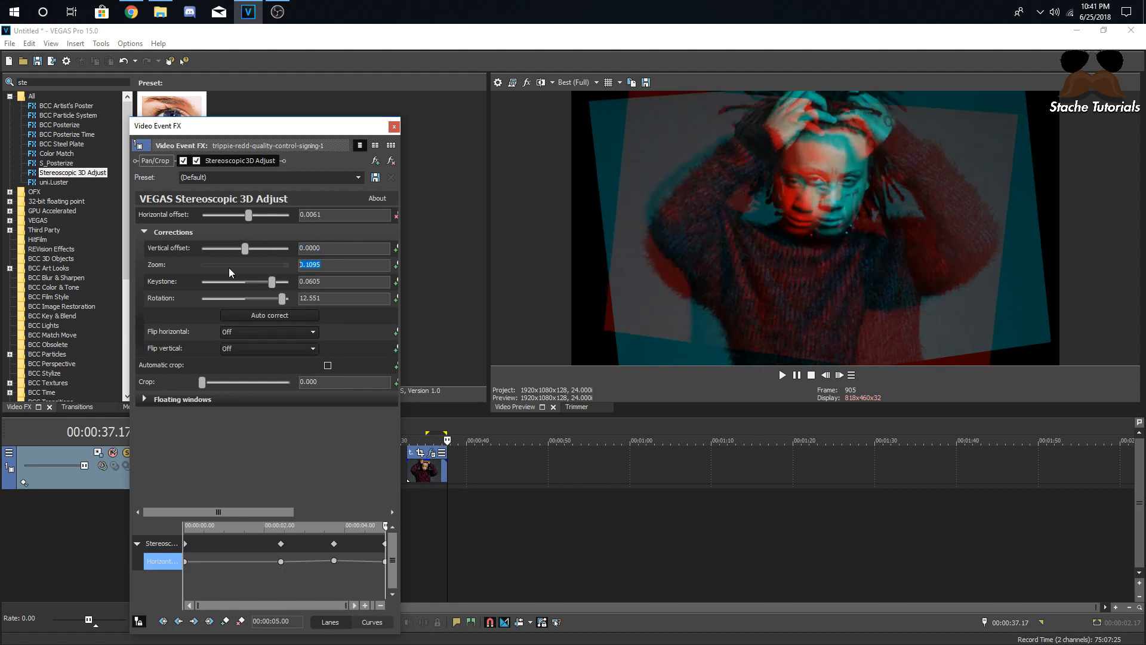
pyautogui.write('0')
pyautogui.press('Return')
pyautogui.moveTo(322, 280); pyautogui.dragTo(238, 281)
pyautogui.write('0')
pyautogui.press('Return')
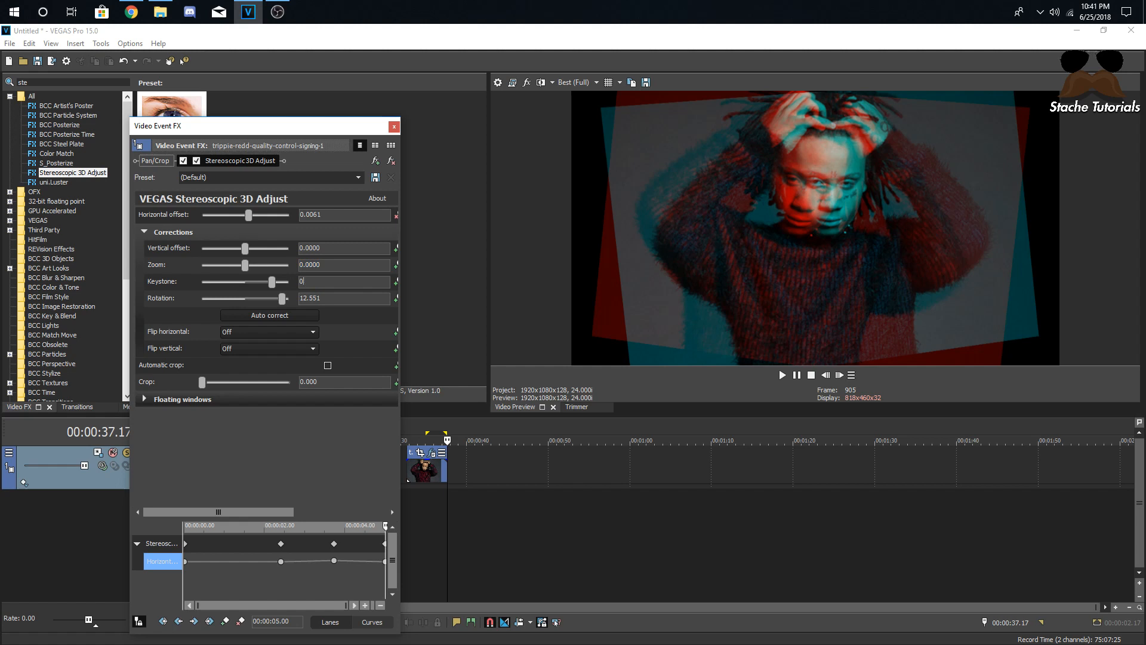
pyautogui.click(331, 298)
pyautogui.moveTo(330, 298); pyautogui.dragTo(252, 296)
pyautogui.write('0')
pyautogui.press('Return')
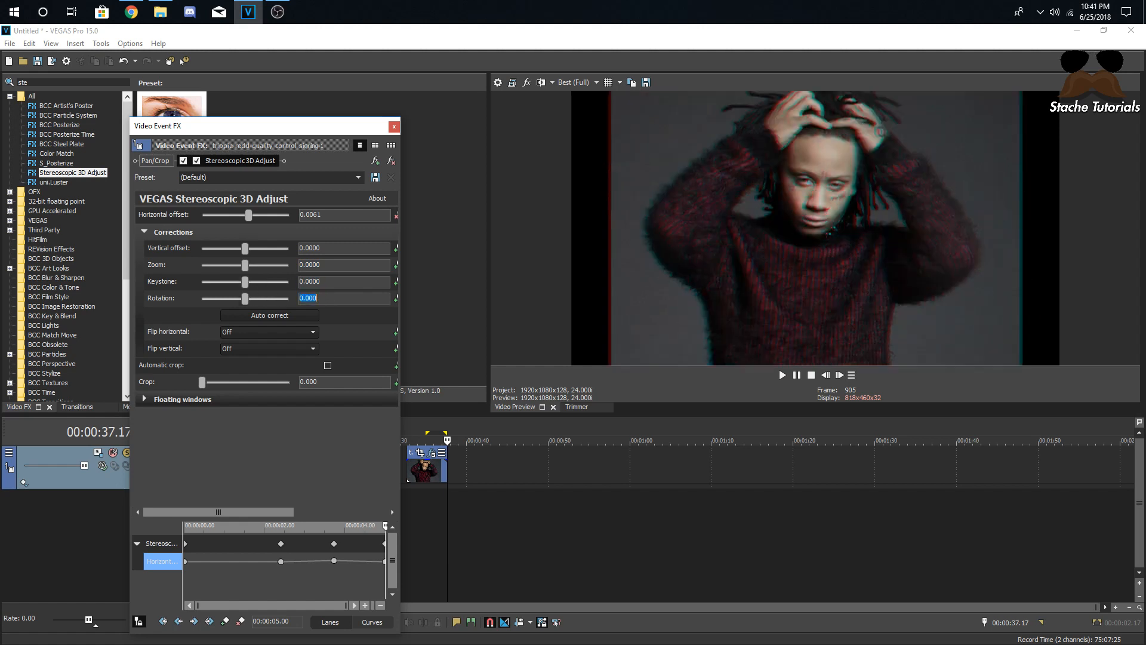
pyautogui.click(394, 127)
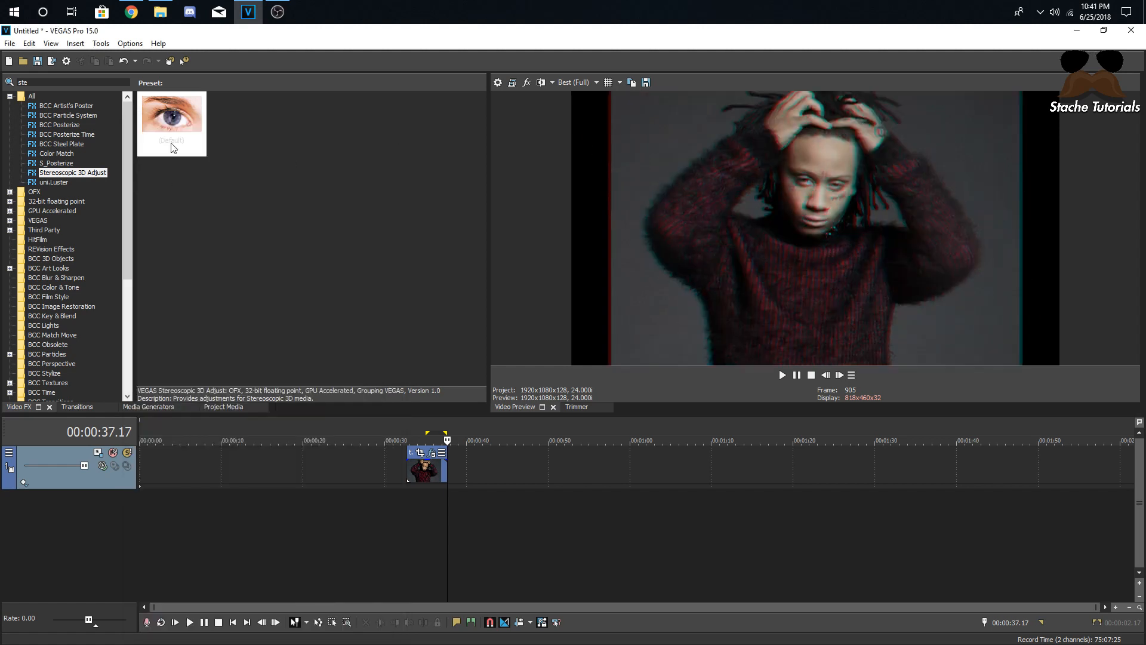
# - Search the video effects for "satu" and apply the HSL Adjust Max Saturation preset to the clip
pyautogui.write('satu')
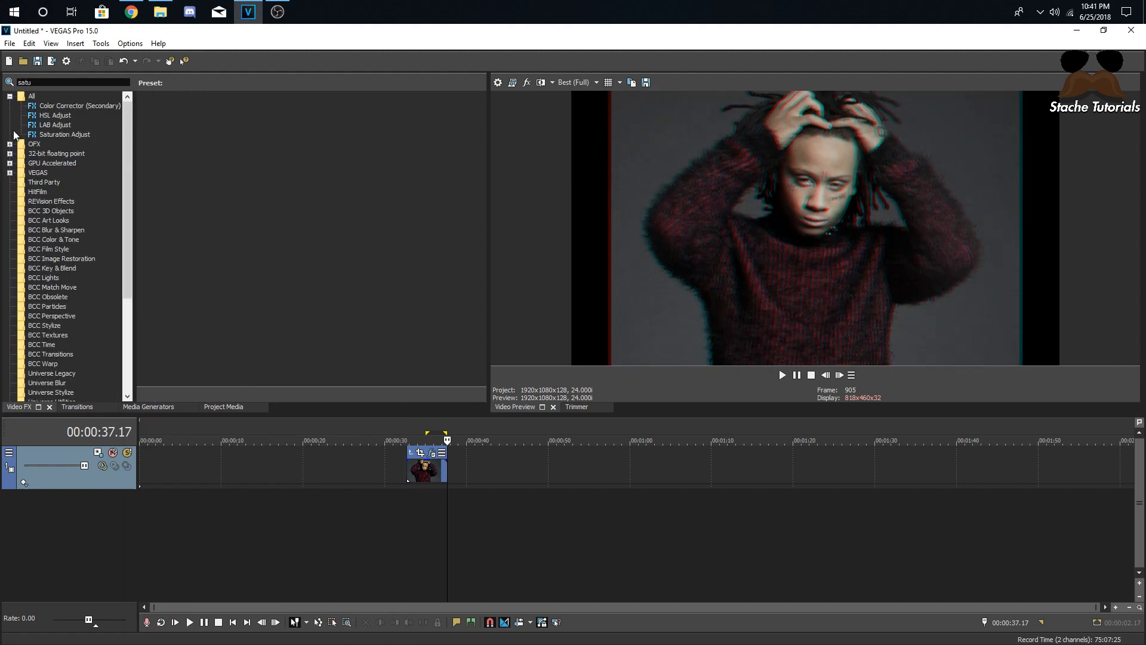
pyautogui.click(53, 117)
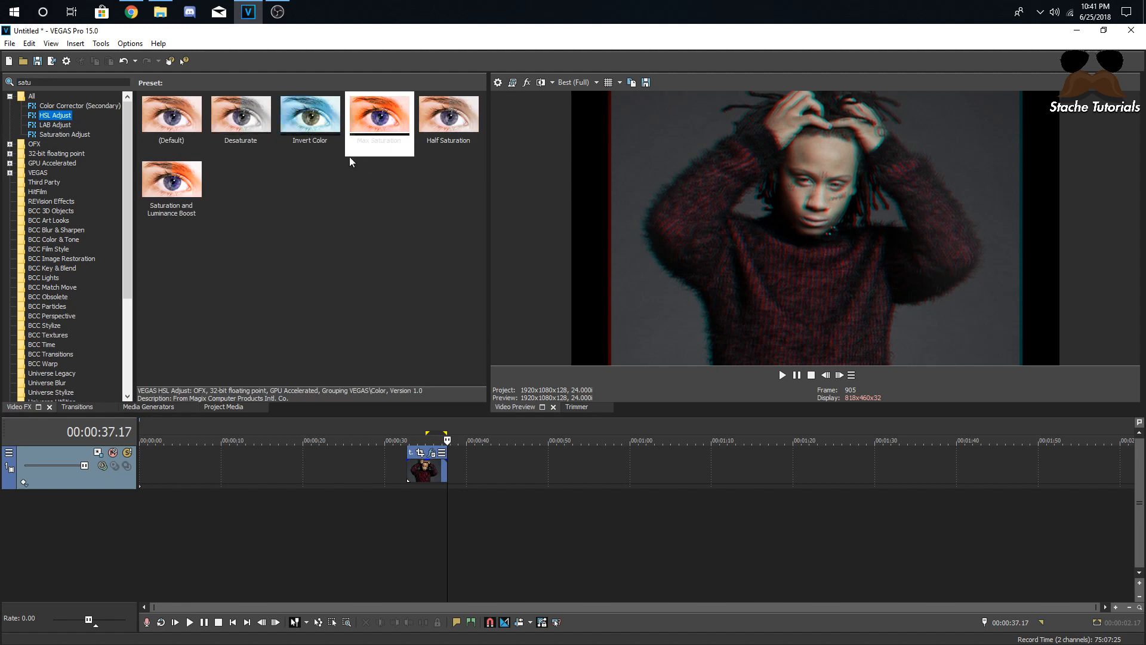
pyautogui.moveTo(385, 120); pyautogui.dragTo(339, 504)
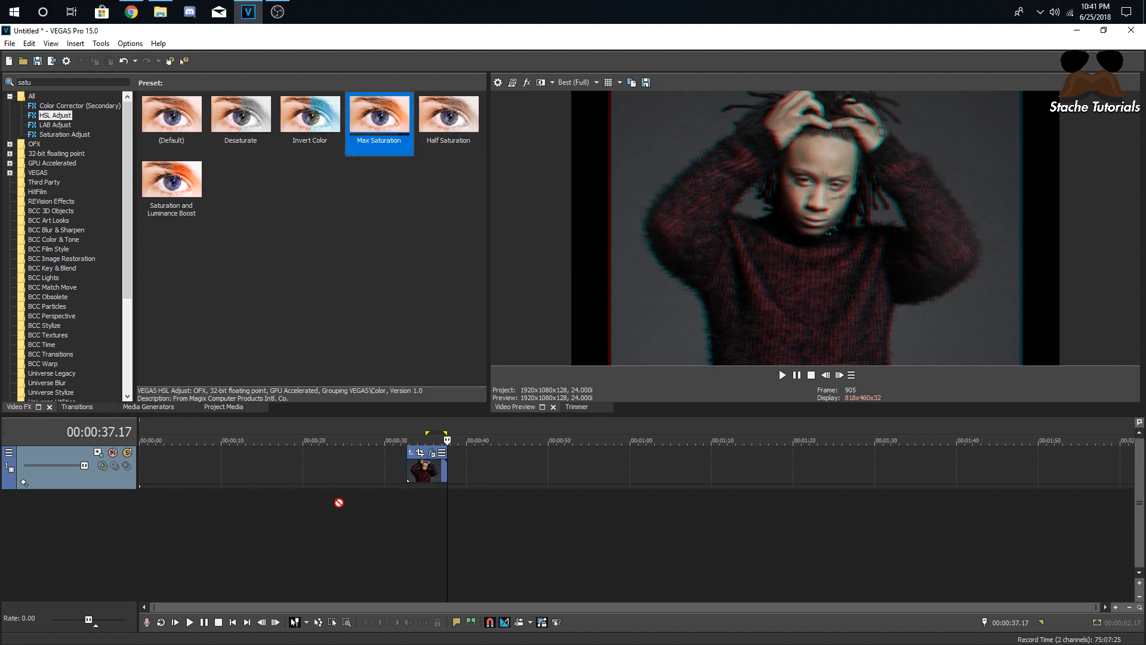
pyautogui.moveTo(426, 125); pyautogui.dragTo(423, 472)
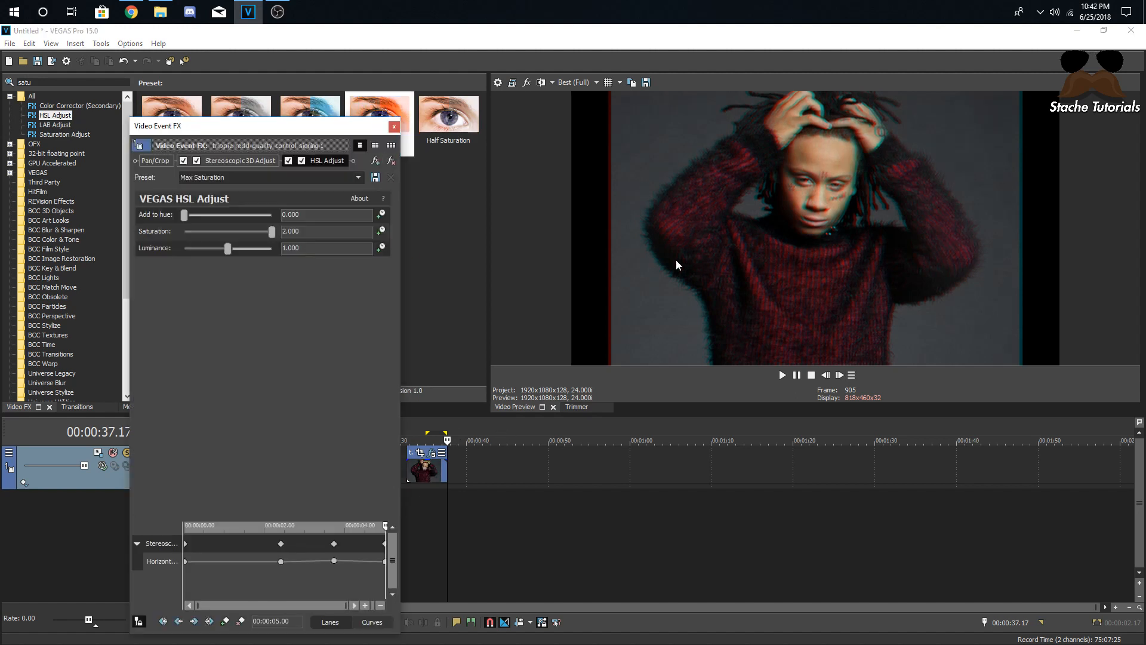
# - Check the saturated clip at 00:00:35.15 and 00:00:33.21, with the effect settings closed
pyautogui.rightClick(795, 260)
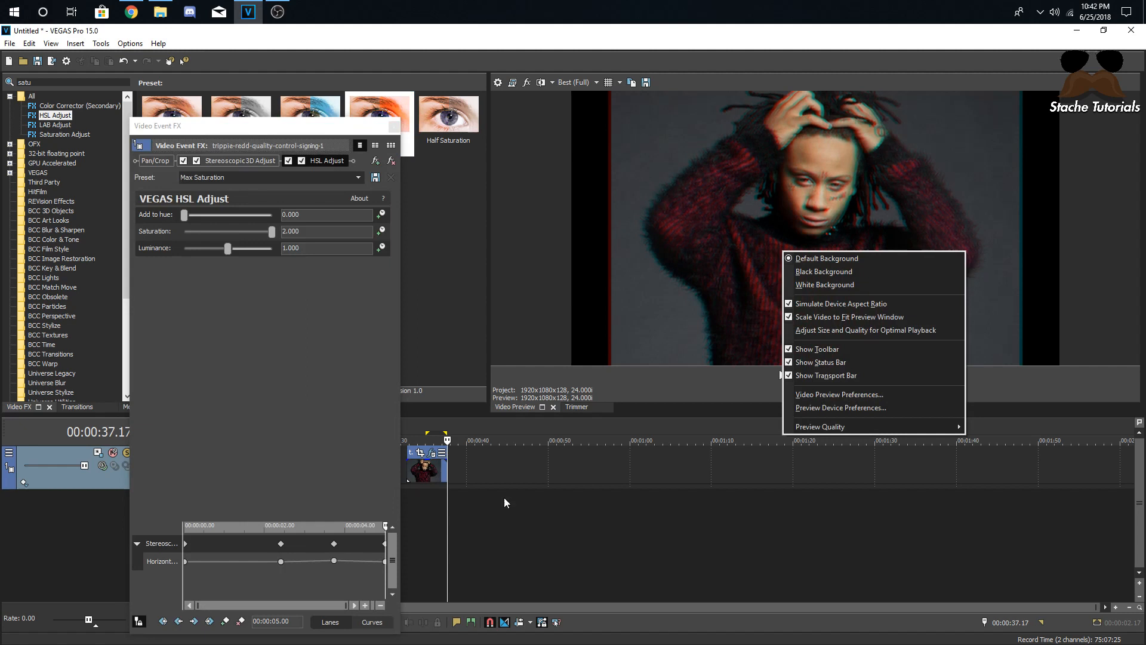
pyautogui.moveTo(483, 473); pyautogui.dragTo(475, 472)
pyautogui.click(430, 471)
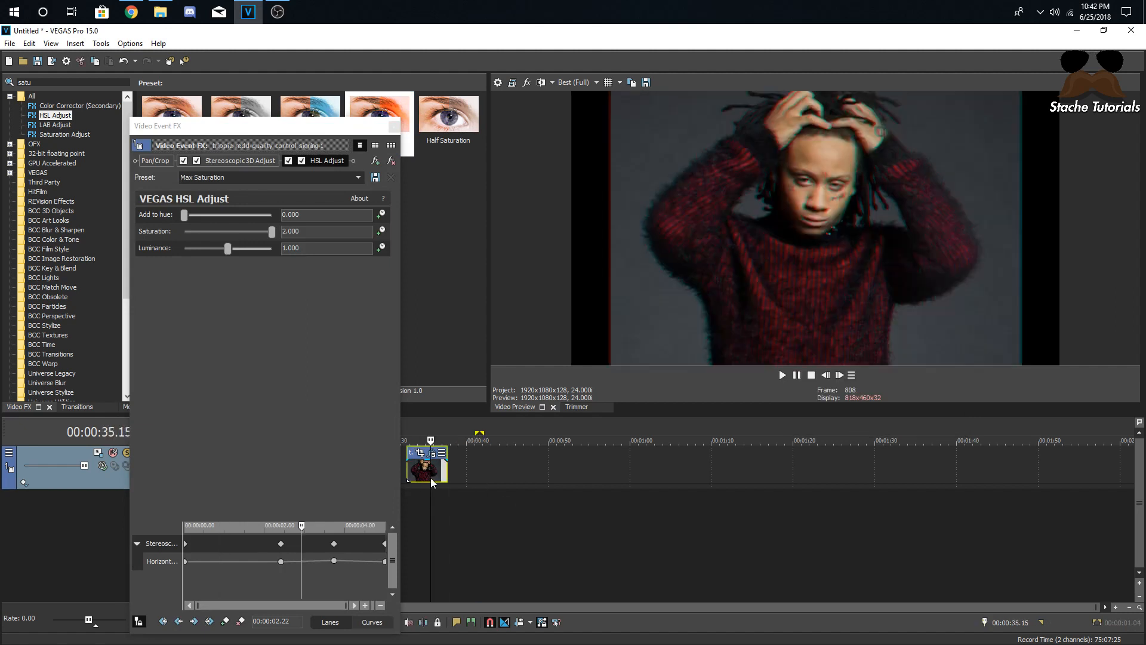
pyautogui.click(395, 126)
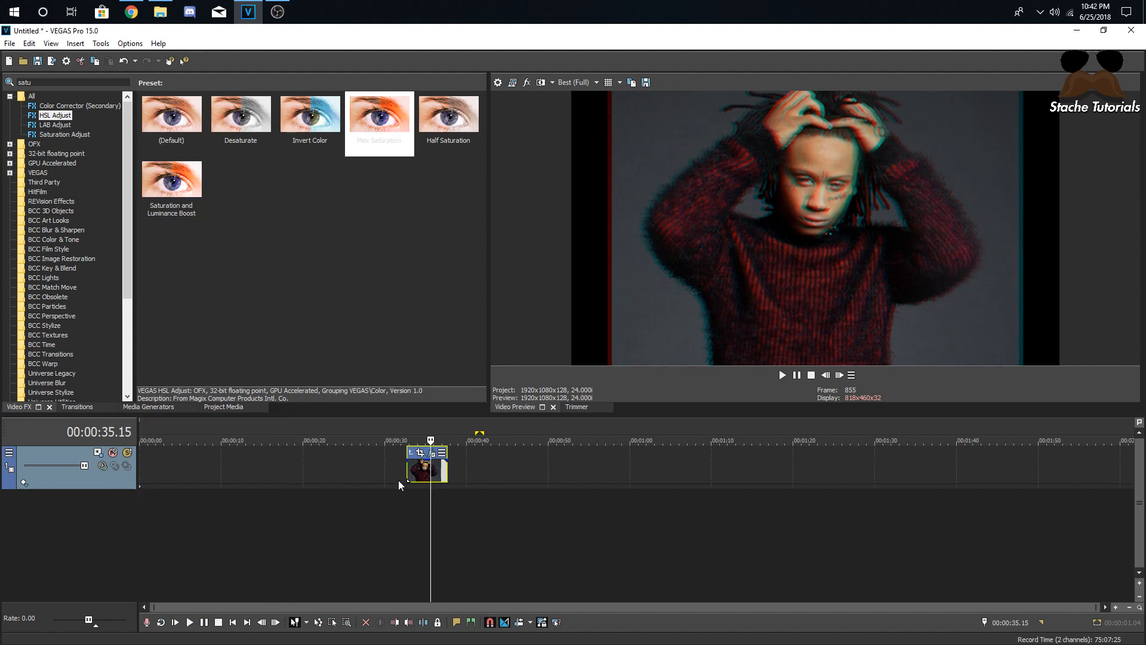
pyautogui.click(416, 470)
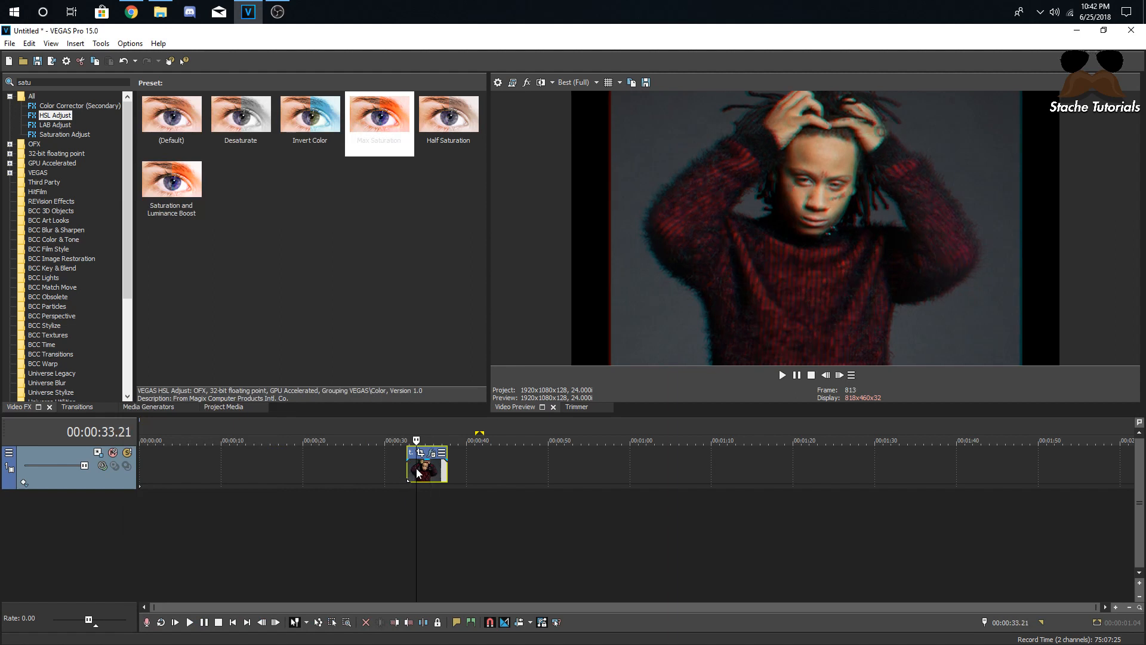
# - Copy the clip to about 00:00:44 on the same track and toggle the copy's HSL Adjust effect to compare the colours
pyautogui.moveTo(426, 476); pyautogui.dragTo(519, 476)
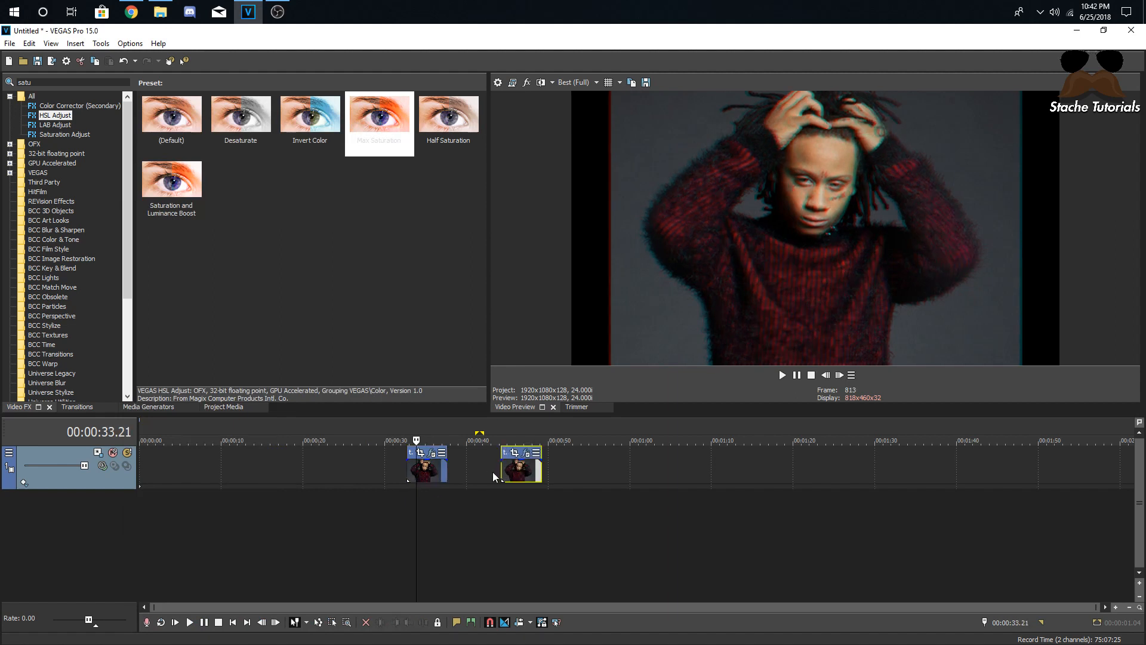
pyautogui.click(525, 462)
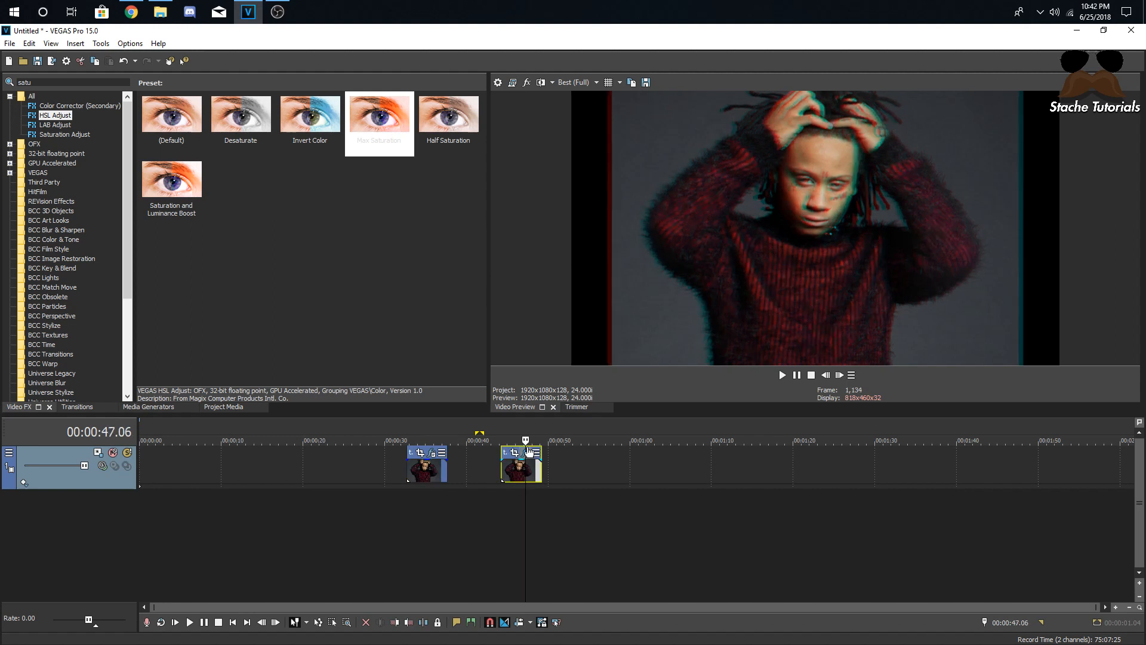
pyautogui.click(526, 454)
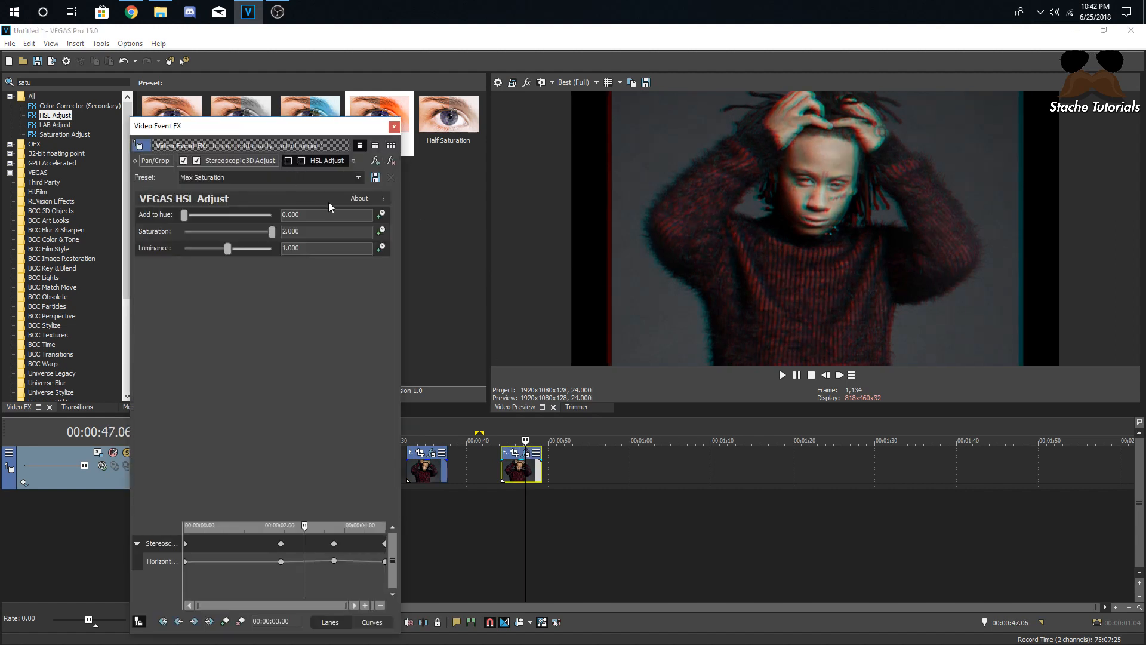
pyautogui.click(301, 160)
pyautogui.click(270, 161)
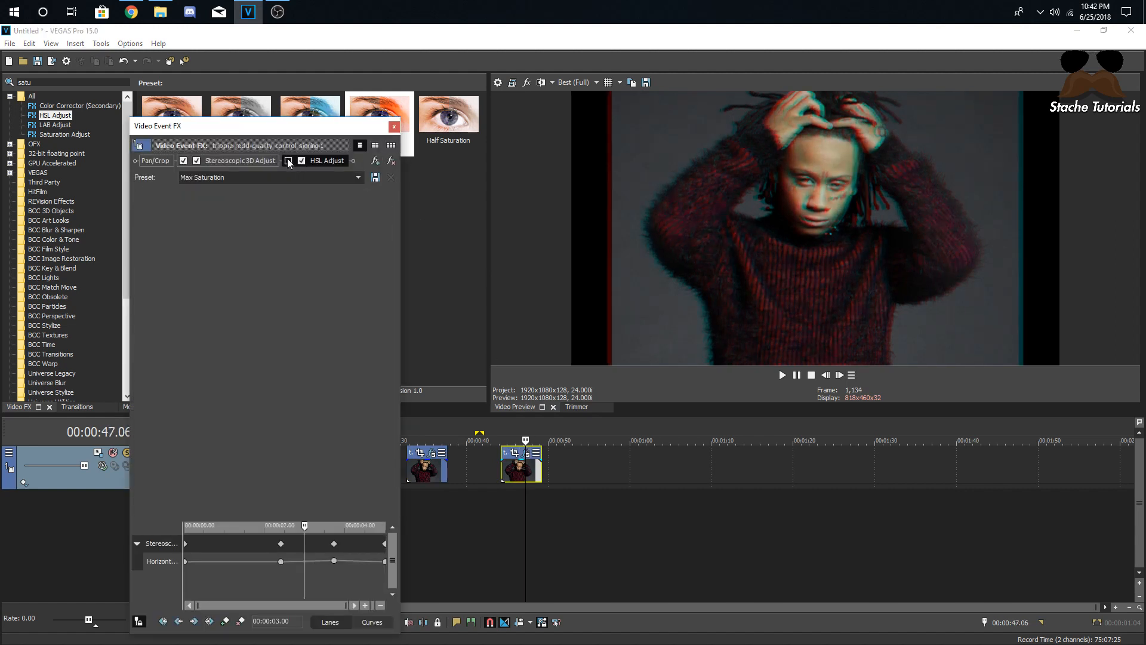
pyautogui.click(394, 129)
# - Insert a new video track and move the copied clip onto it
pyautogui.rightClick(611, 470)
pyautogui.click(650, 353)
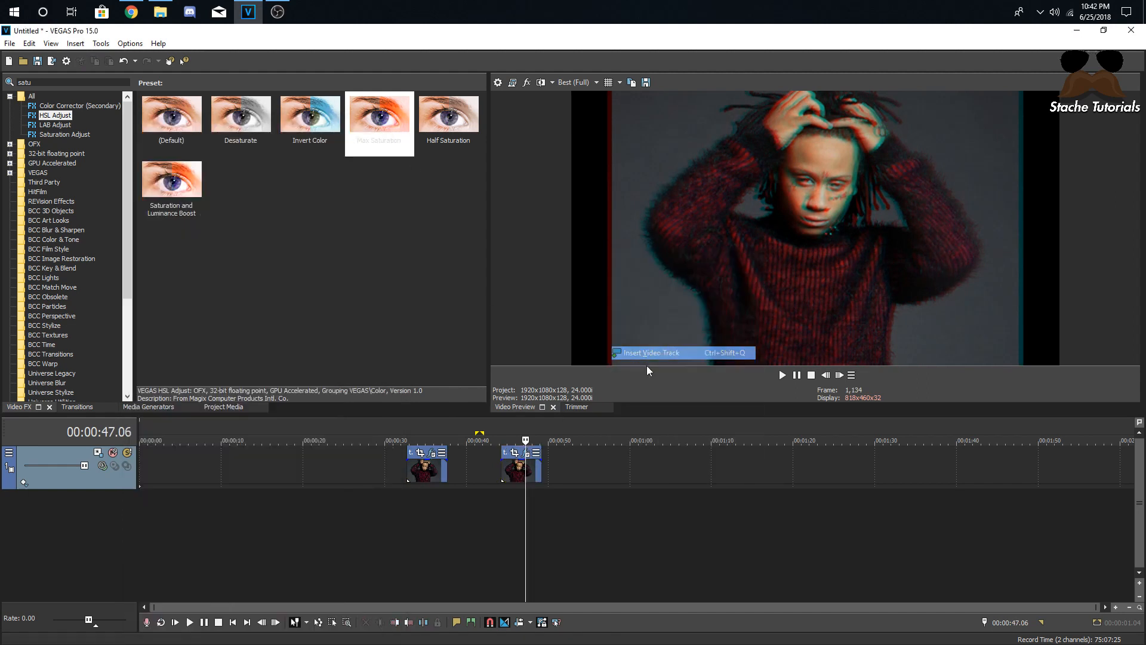
pyautogui.moveTo(517, 516); pyautogui.dragTo(524, 478)
pyautogui.click(526, 453)
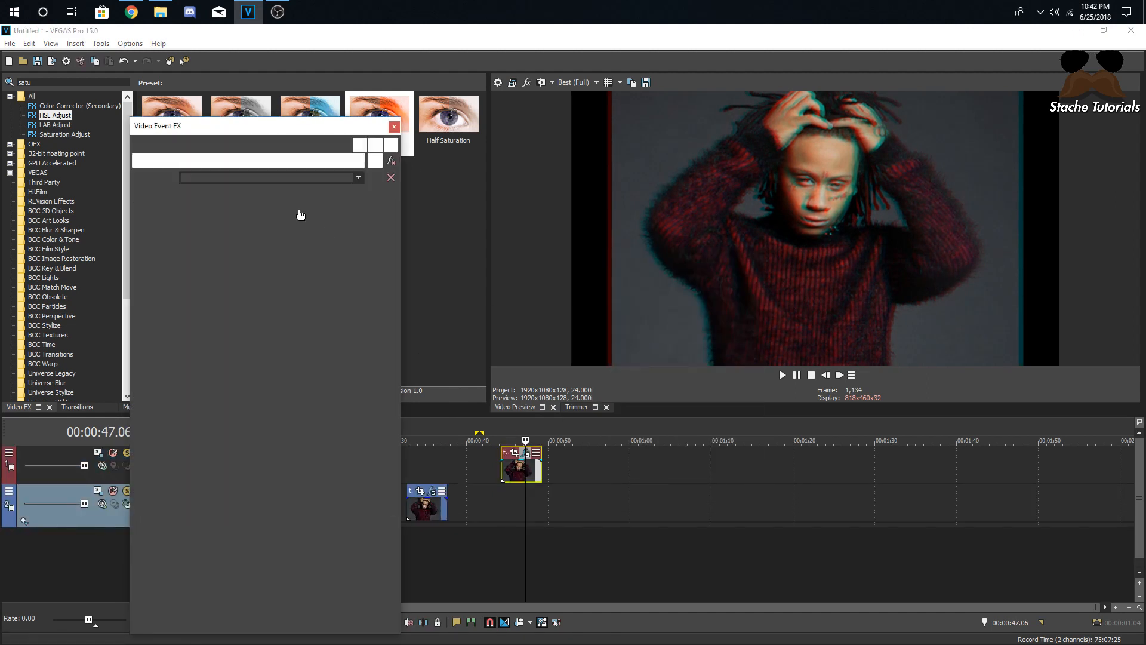
pyautogui.click(394, 127)
# - Select the original clip's range from 00:00:32.17 to 00:00:37.17 and play part of the clip
pyautogui.click(398, 473)
pyautogui.moveTo(407, 469); pyautogui.dragTo(429, 469)
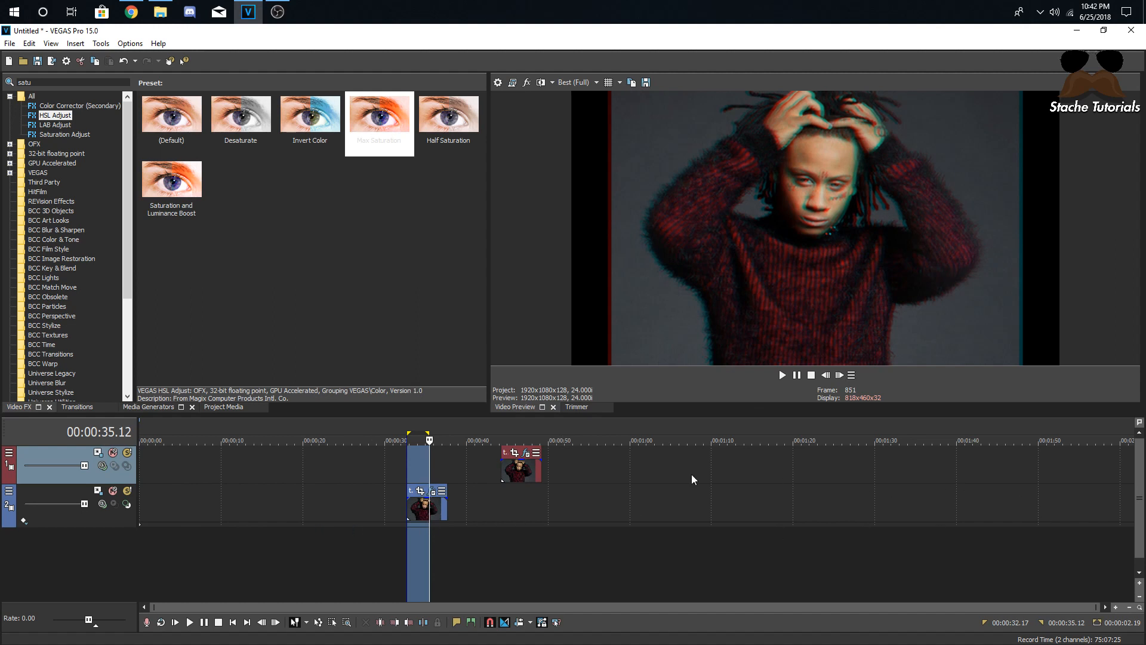
pyautogui.scroll(2, 440, 540)
pyautogui.moveTo(534, 437)
pyautogui.mouseDown()
pyautogui.moveTo(566, 437)
pyautogui.moveTo(556, 438)
pyautogui.mouseUp()
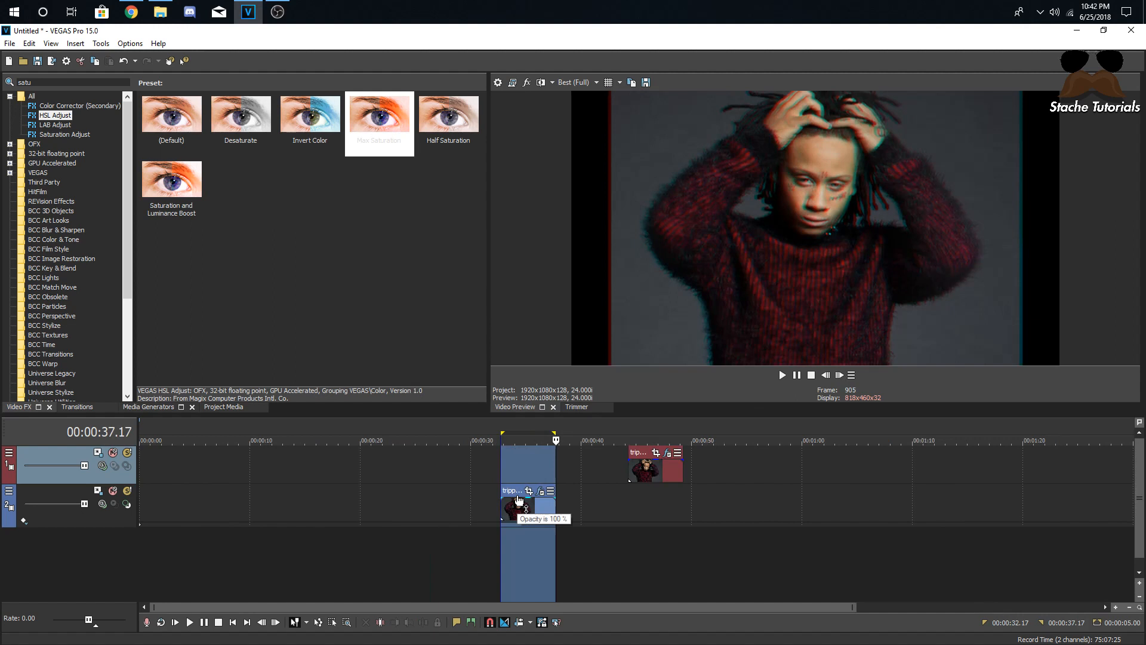
pyautogui.click(526, 467)
pyautogui.press('space')
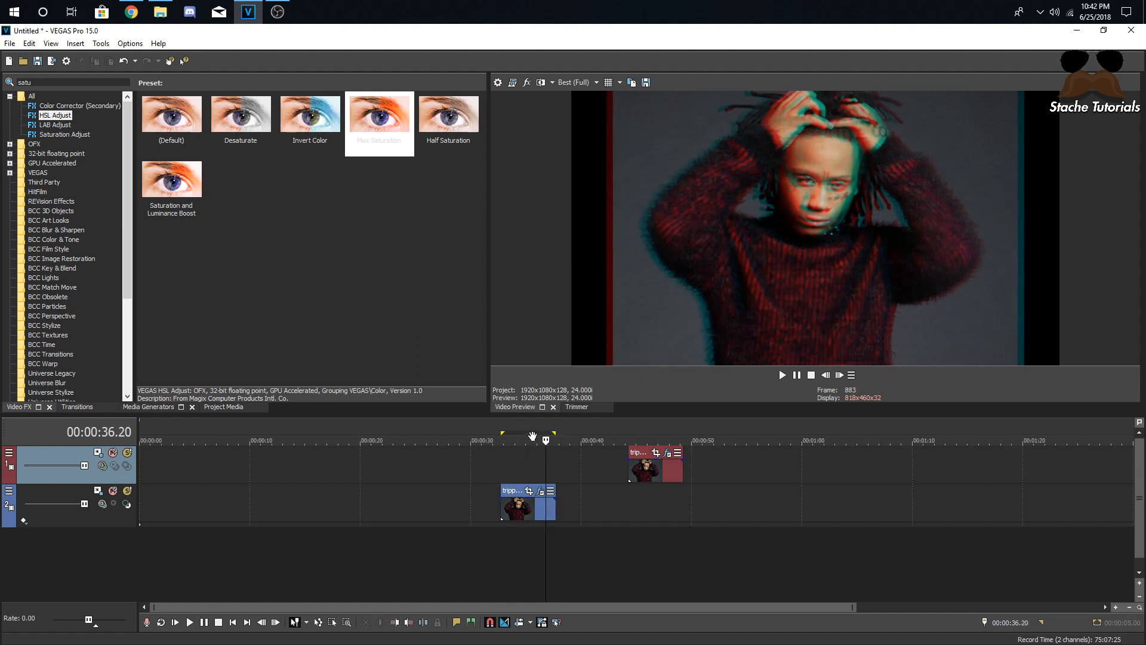
# - Delete the copied clip from the upper video track
pyautogui.click(660, 467)
pyautogui.press('Delete')
pyautogui.click(610, 470)
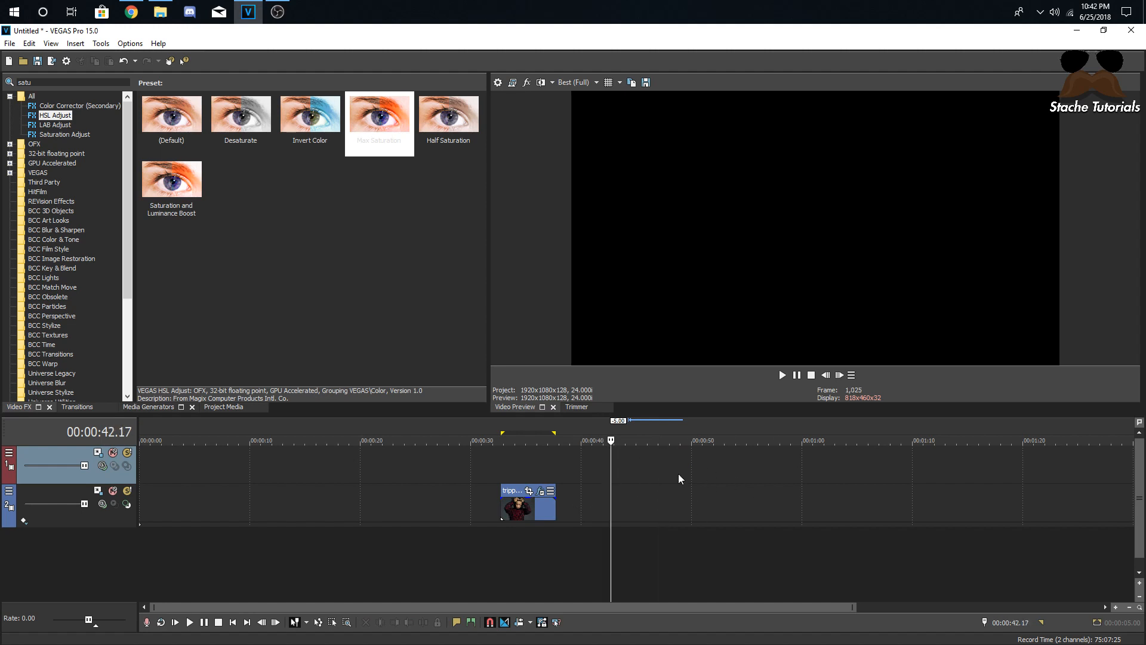
# - Render 00:00:32.17 to 00:00:37.17 to a new track with the MAGIX Internet HD 1080p 25 fps (NVidia NVENC) template, keeping the current project video settings
pyautogui.moveTo(501, 461); pyautogui.dragTo(556, 464)
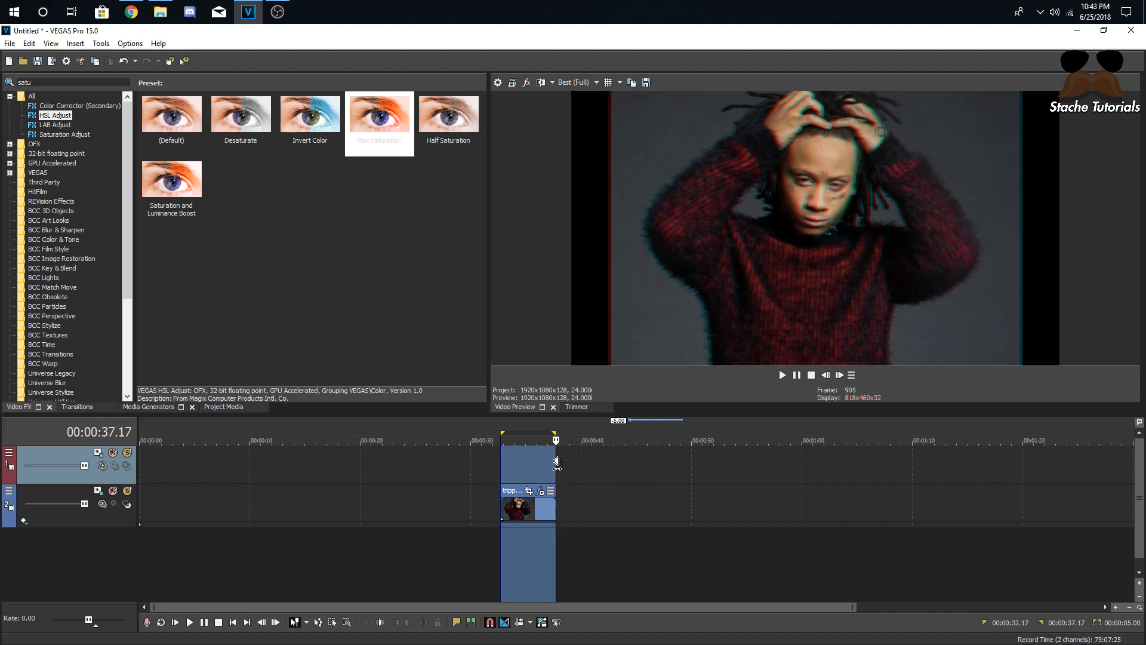
pyautogui.hotkey('ctrl', 'm')
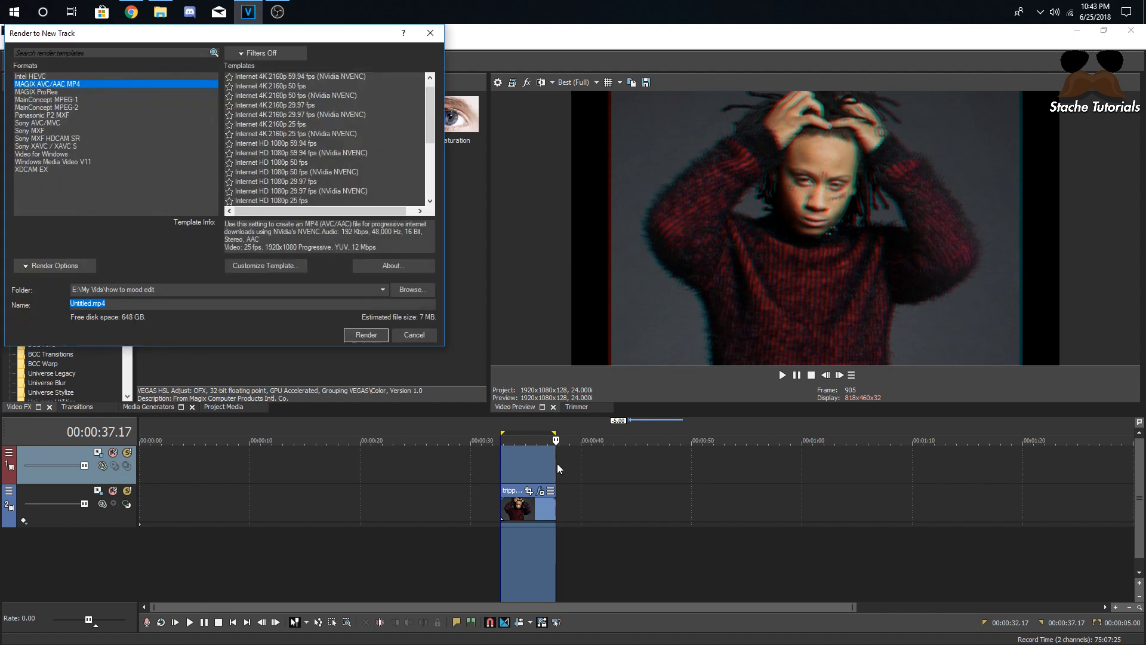
pyautogui.click(37, 264)
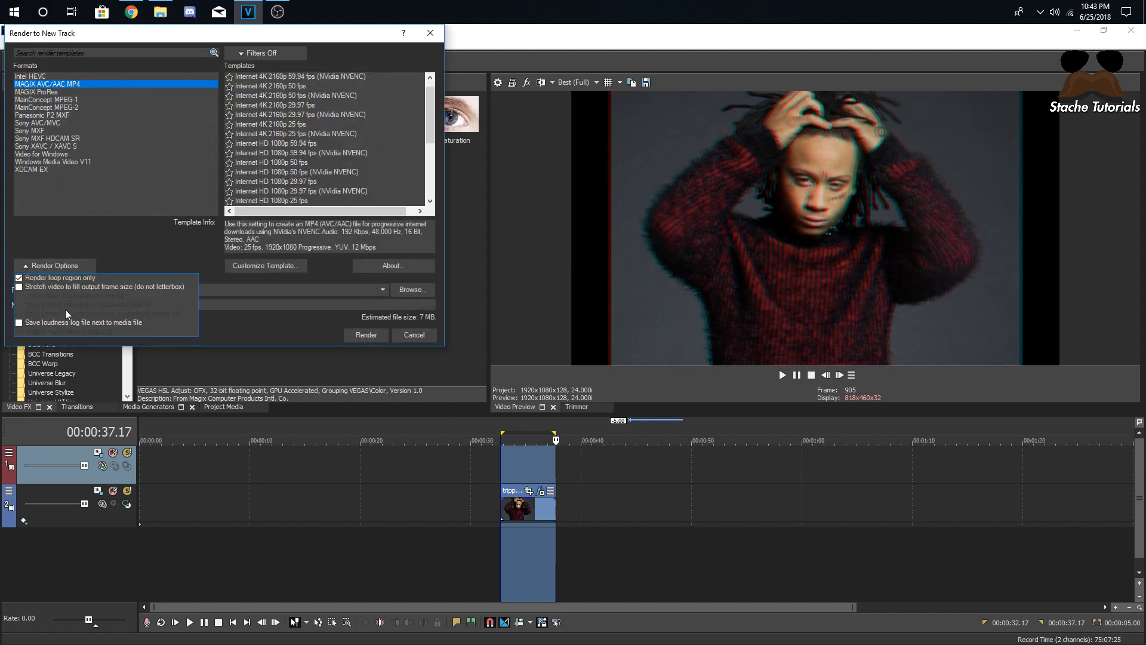
pyautogui.click(27, 264)
pyautogui.scroll(-5, 280, 155)
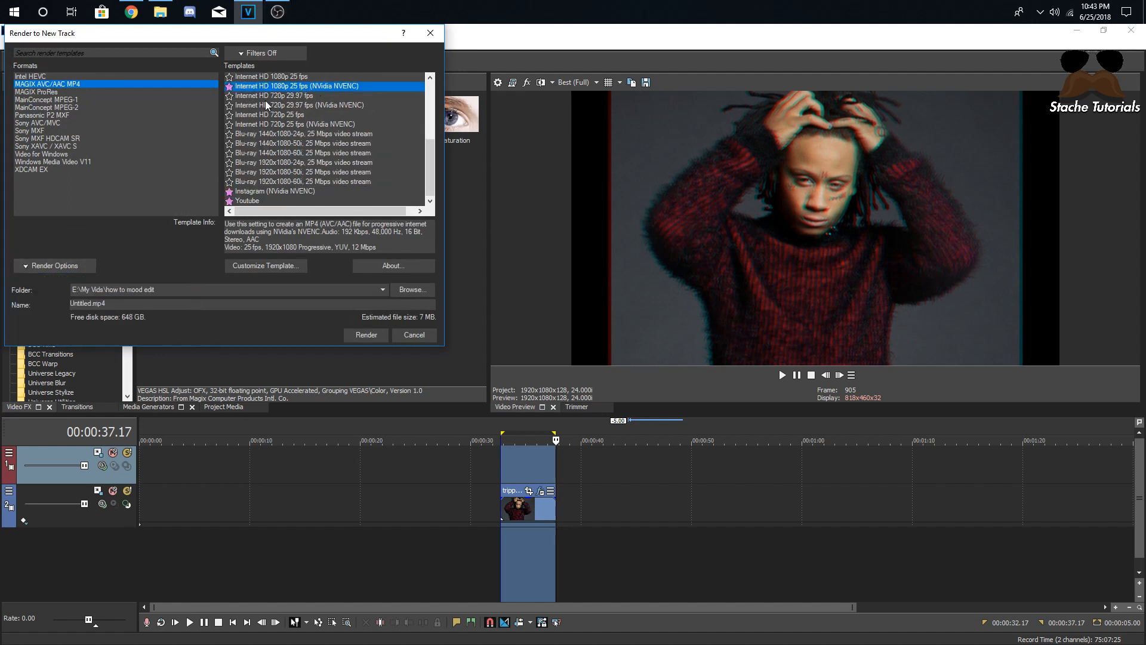
pyautogui.click(352, 335)
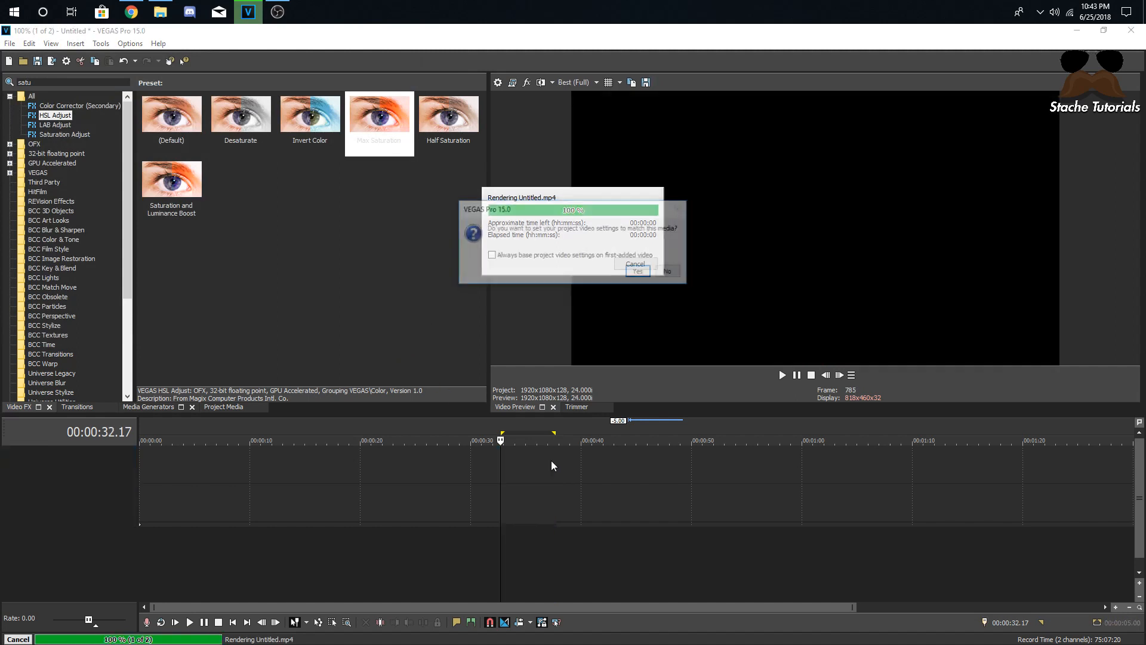
pyautogui.click(671, 276)
# - Delete the audio event that was rendered along with the new video clip
pyautogui.click(526, 475)
pyautogui.rightClick(506, 512)
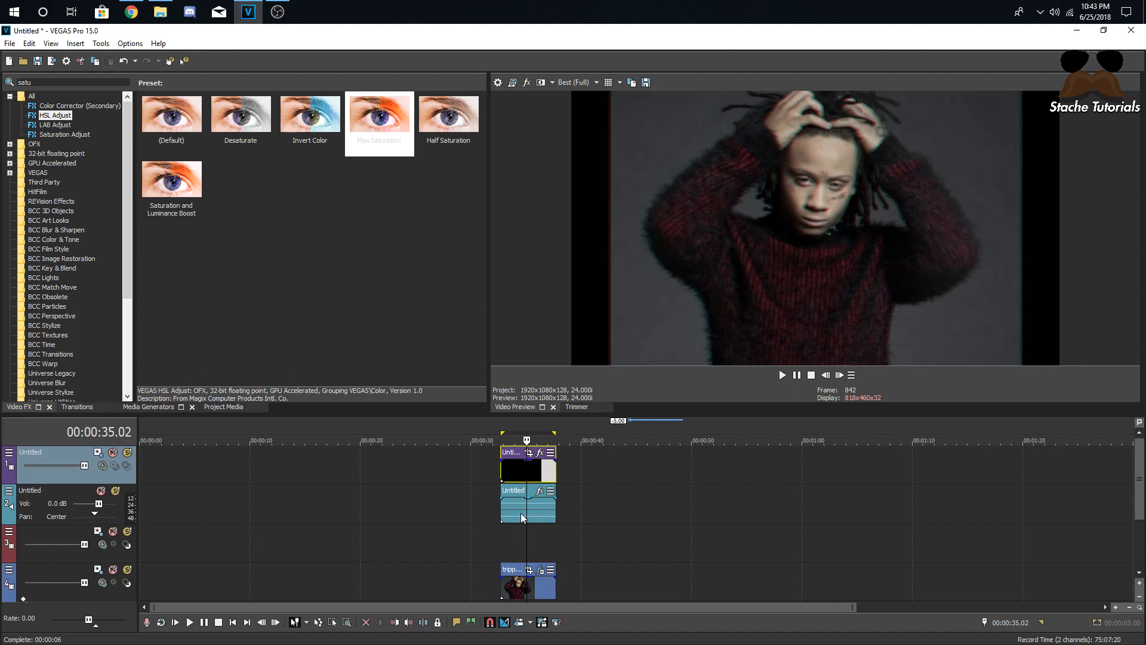
pyautogui.click(552, 270)
pyautogui.rightClick(521, 515)
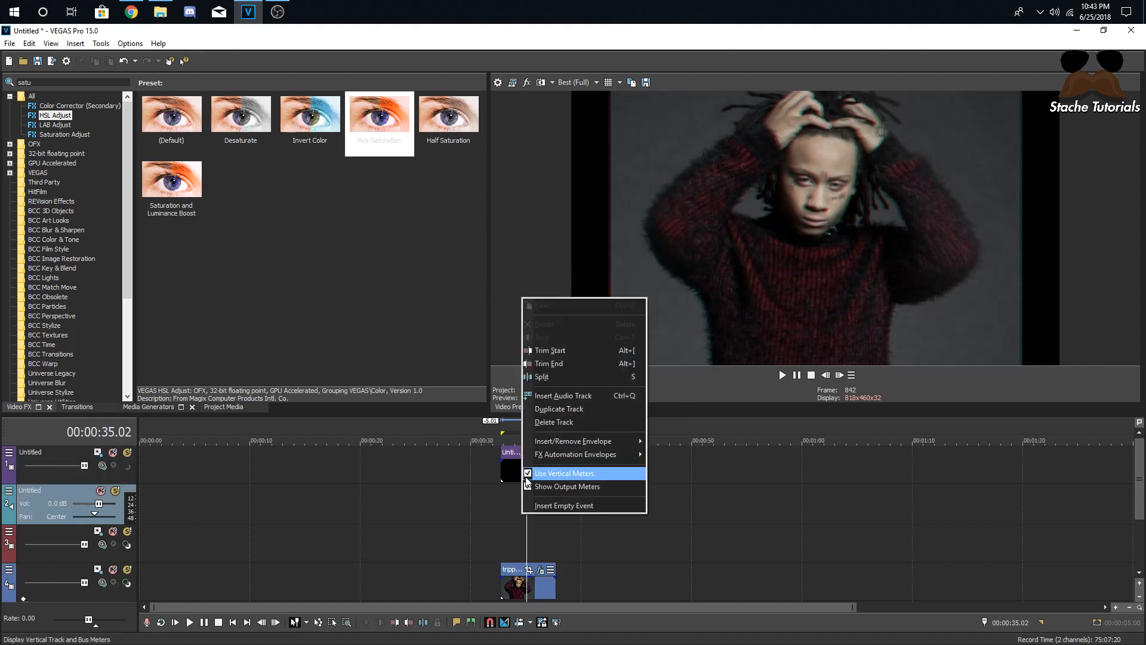
# - Play the rendered video clip on the top track
pyautogui.click(511, 472)
pyautogui.click(523, 471)
pyautogui.press('space')
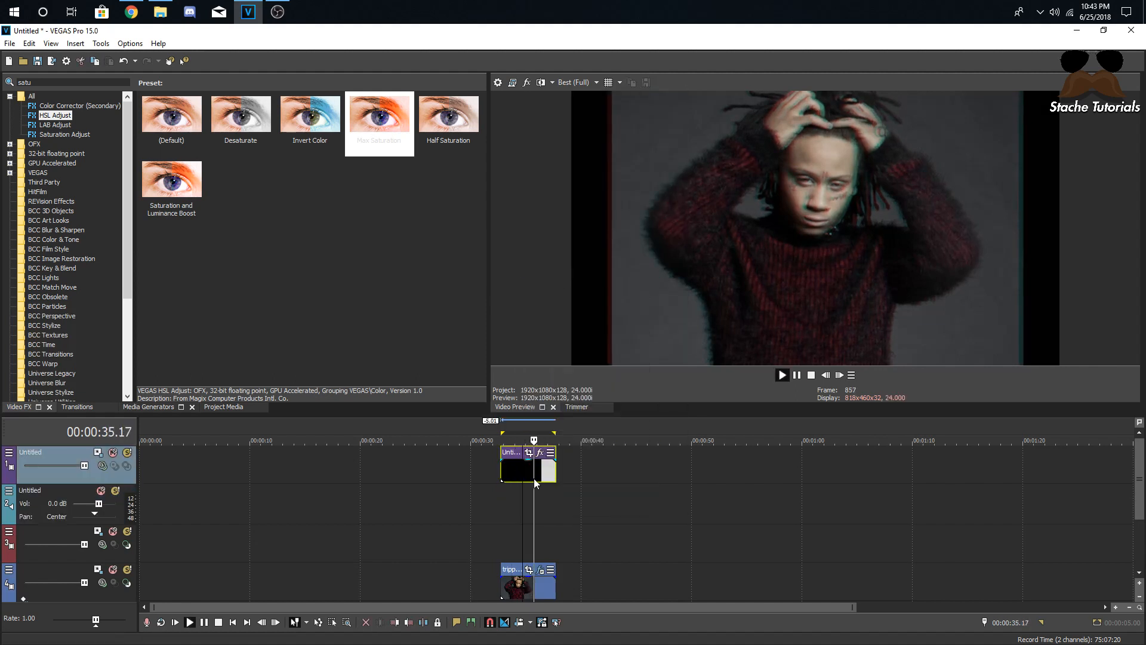
# - Stop playback and delete the audio track and the two video tracks beneath the rendered clip's track
pyautogui.press('space')
pyautogui.rightClick(494, 517)
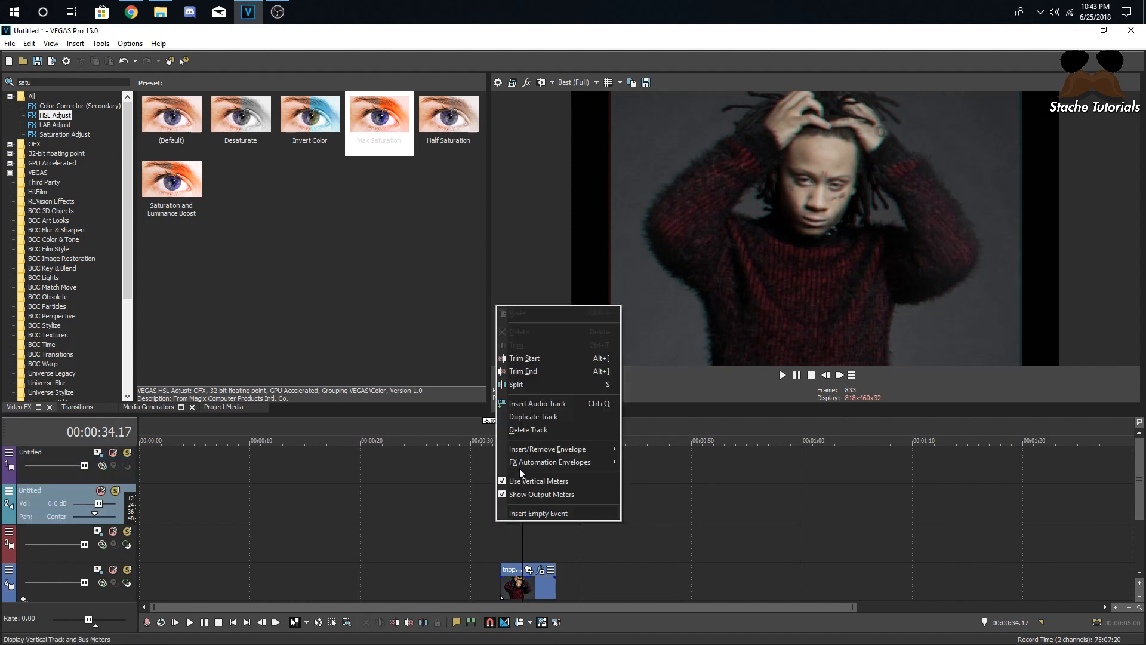
pyautogui.click(517, 429)
pyautogui.rightClick(522, 500)
pyautogui.click(542, 409)
pyautogui.rightClick(518, 512)
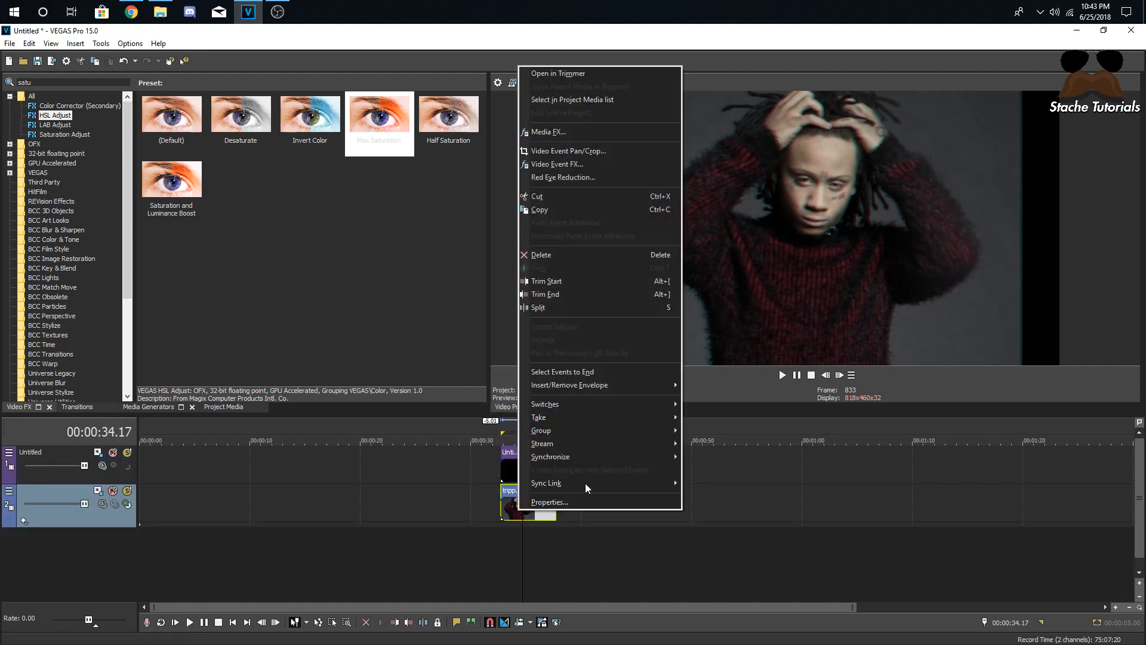
pyautogui.click(679, 513)
pyautogui.rightClick(679, 514)
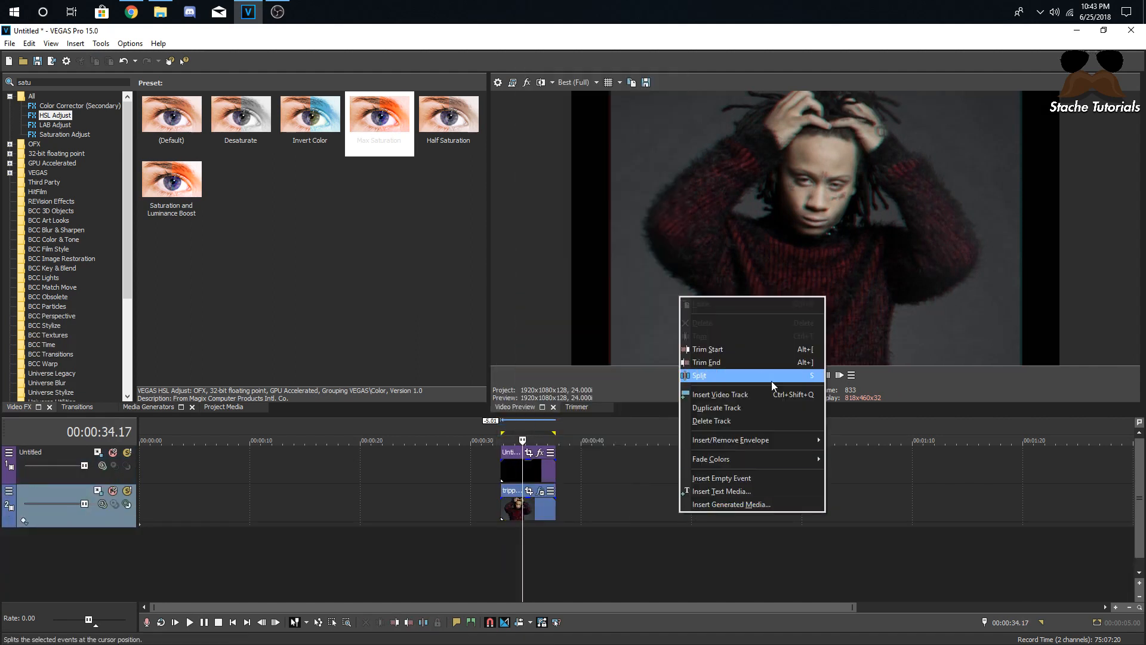
pyautogui.click(716, 420)
# - Set the project's Stereoscopic 3D mode to Off in the project properties
pyautogui.click(512, 474)
pyautogui.click(496, 83)
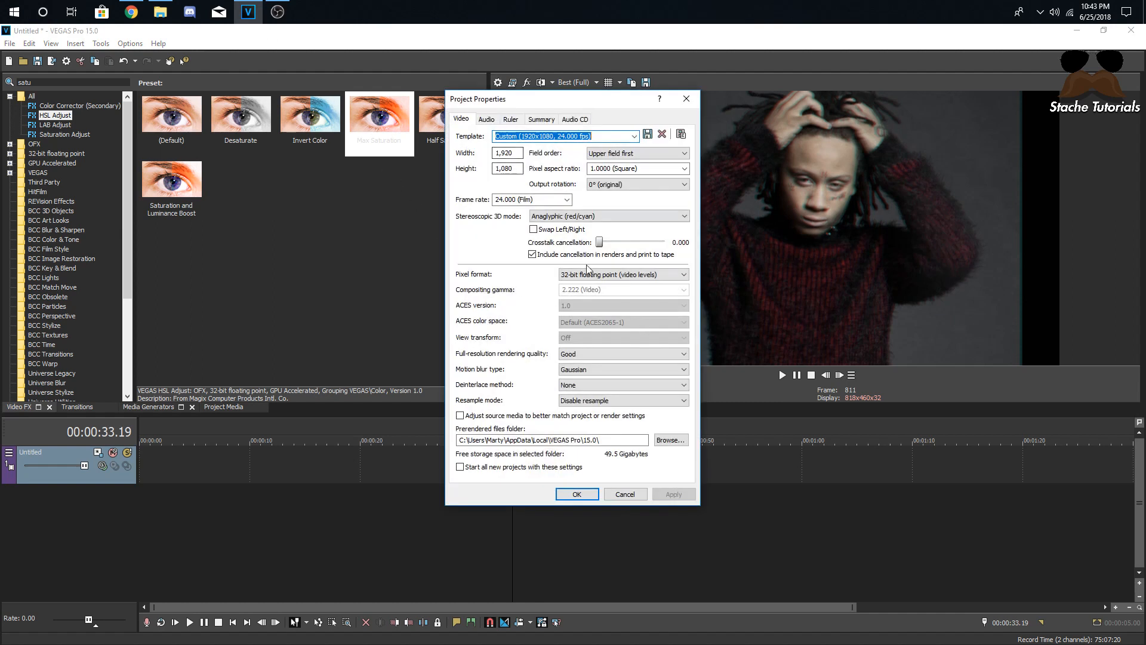
pyautogui.click(559, 217)
pyautogui.click(543, 227)
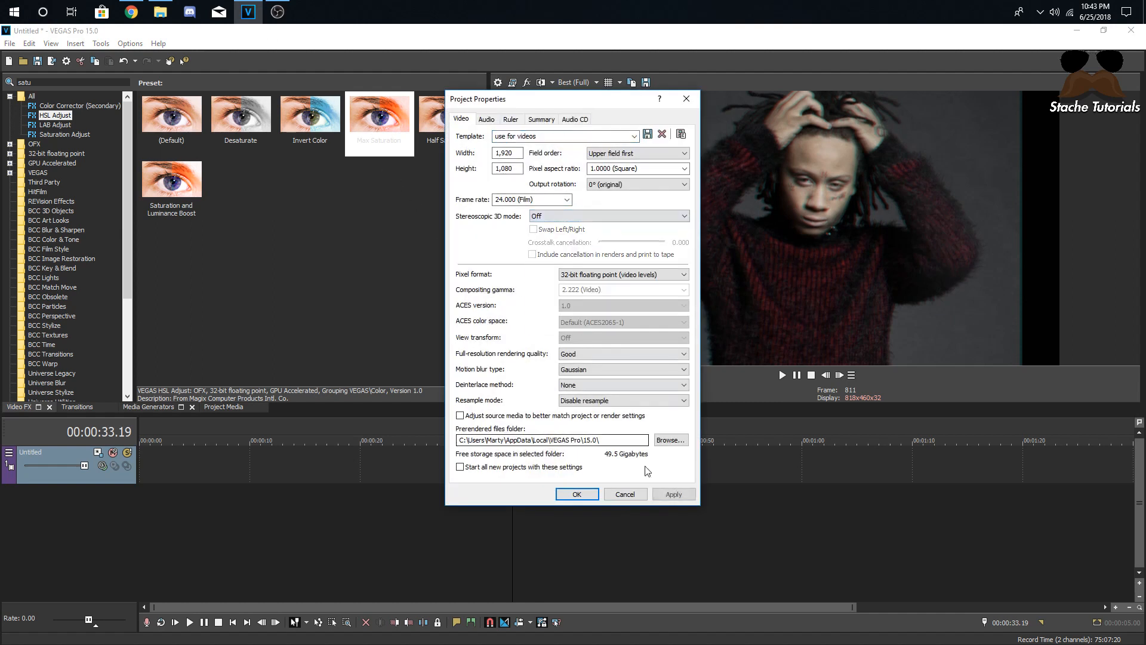
pyautogui.click(577, 494)
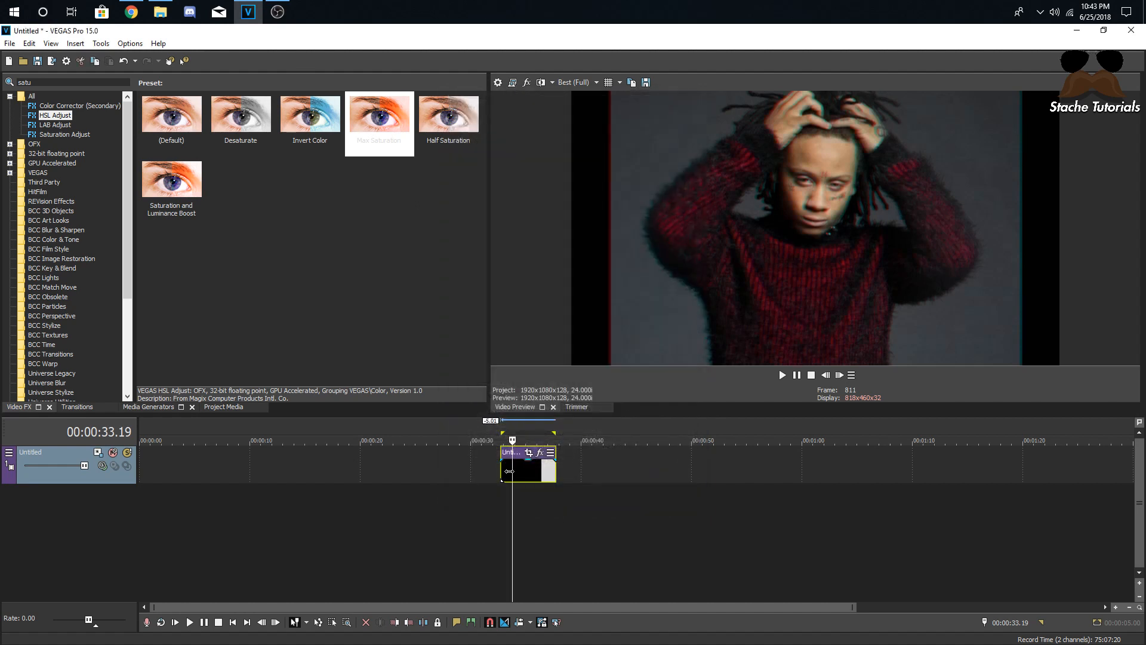
pyautogui.click(756, 460)
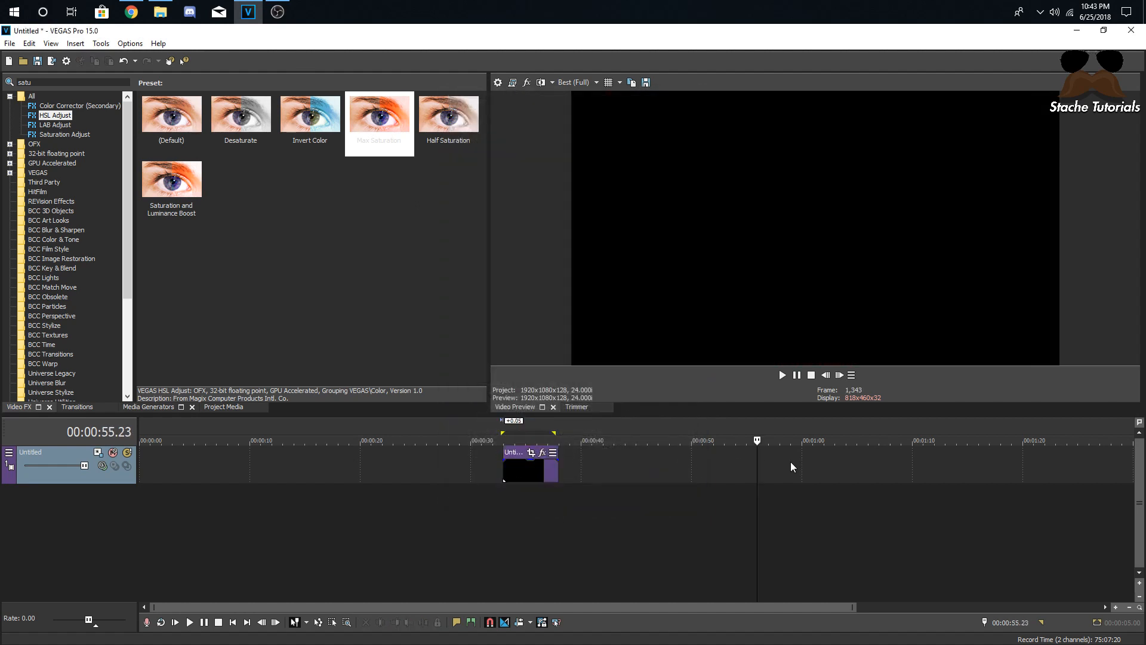
pyautogui.click(431, 464)
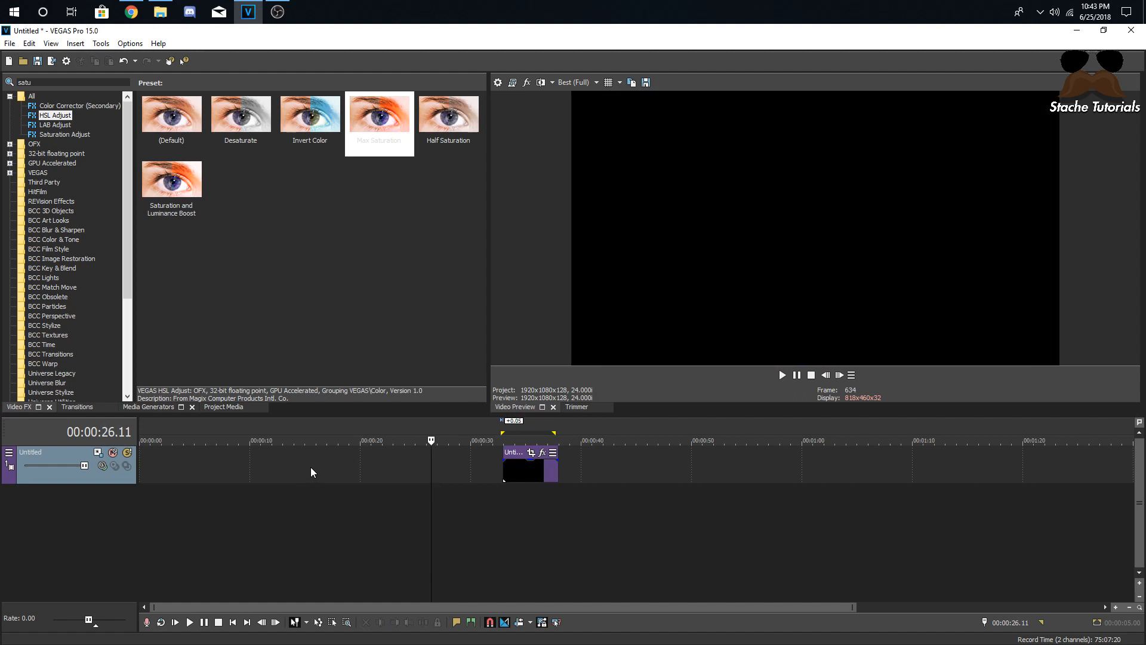